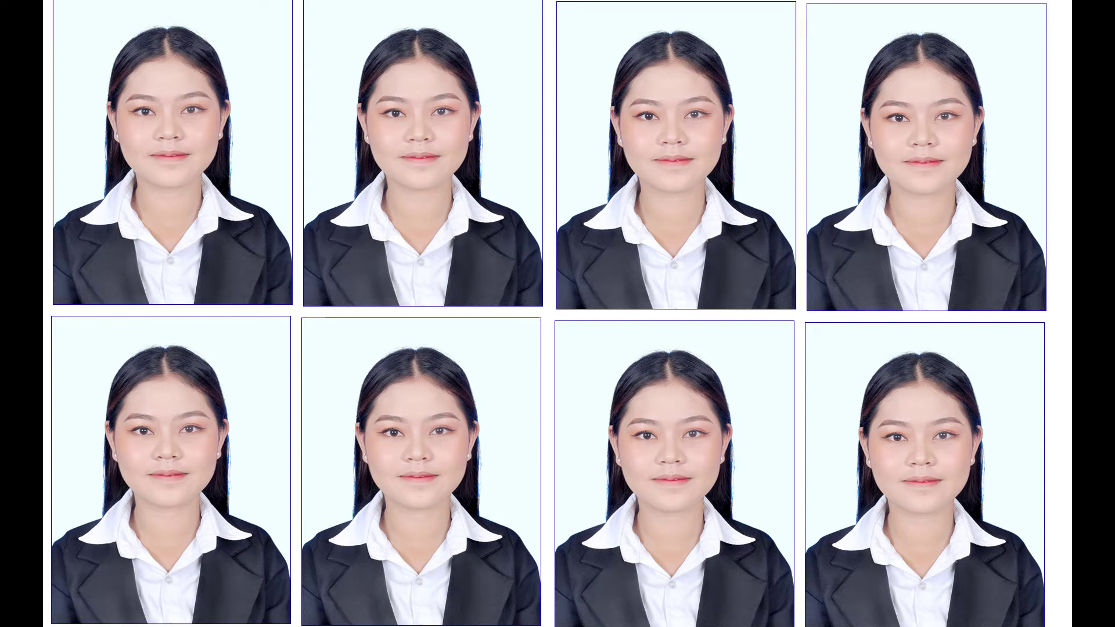
# In the Open dialog, browse to the 28.08.2022 folder under Digital on the Z: network drive
pyautogui.doubleClick(244, 323)
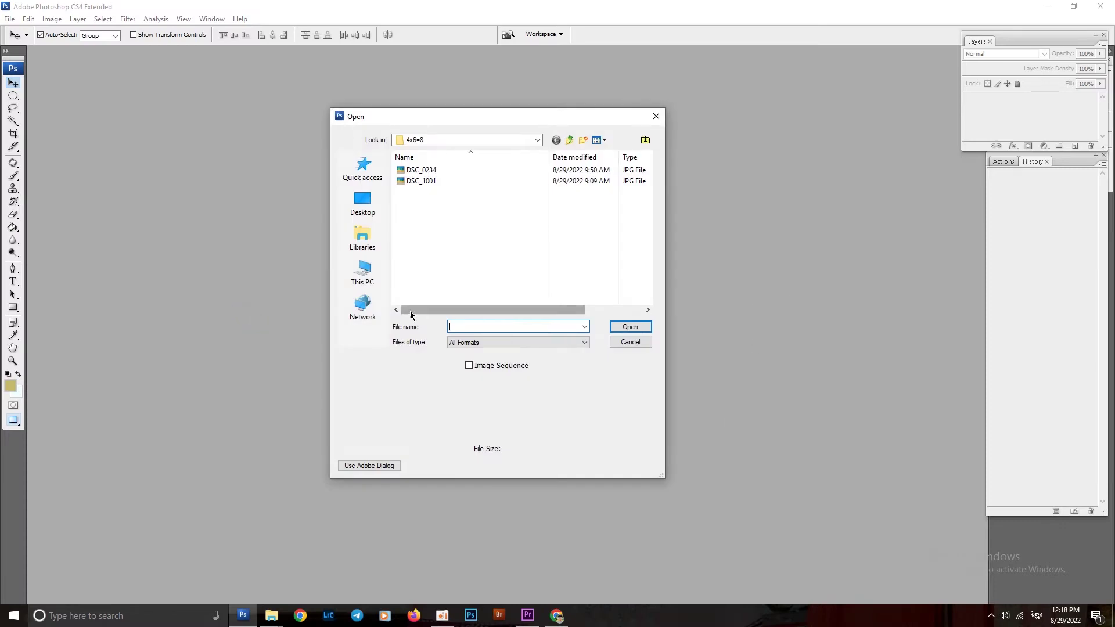
pyautogui.click(353, 278)
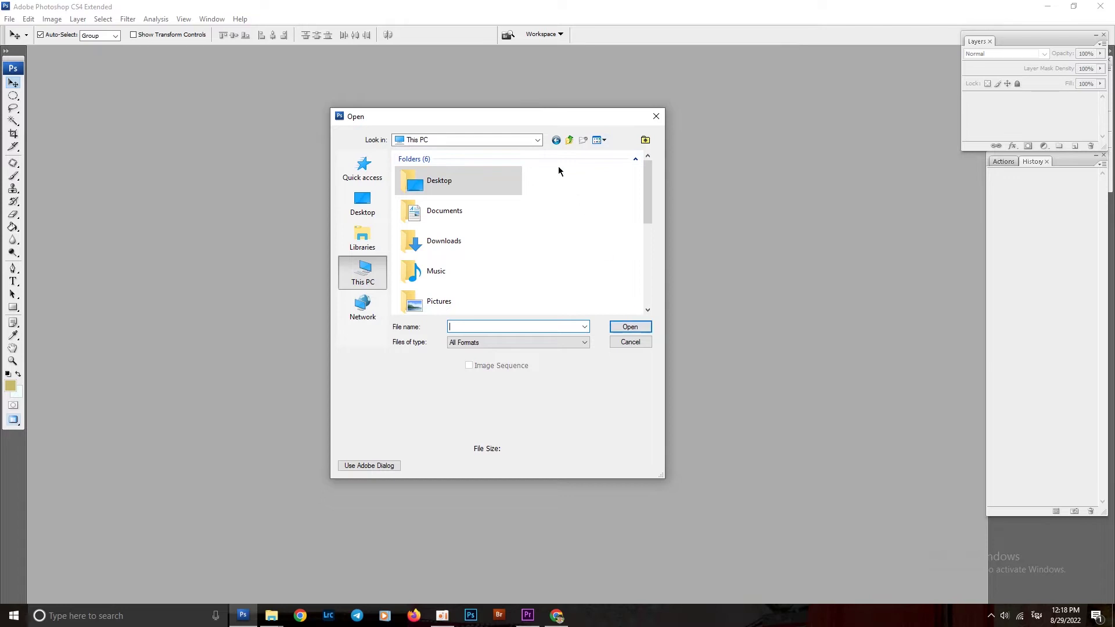
pyautogui.scroll(-5, 430, 258)
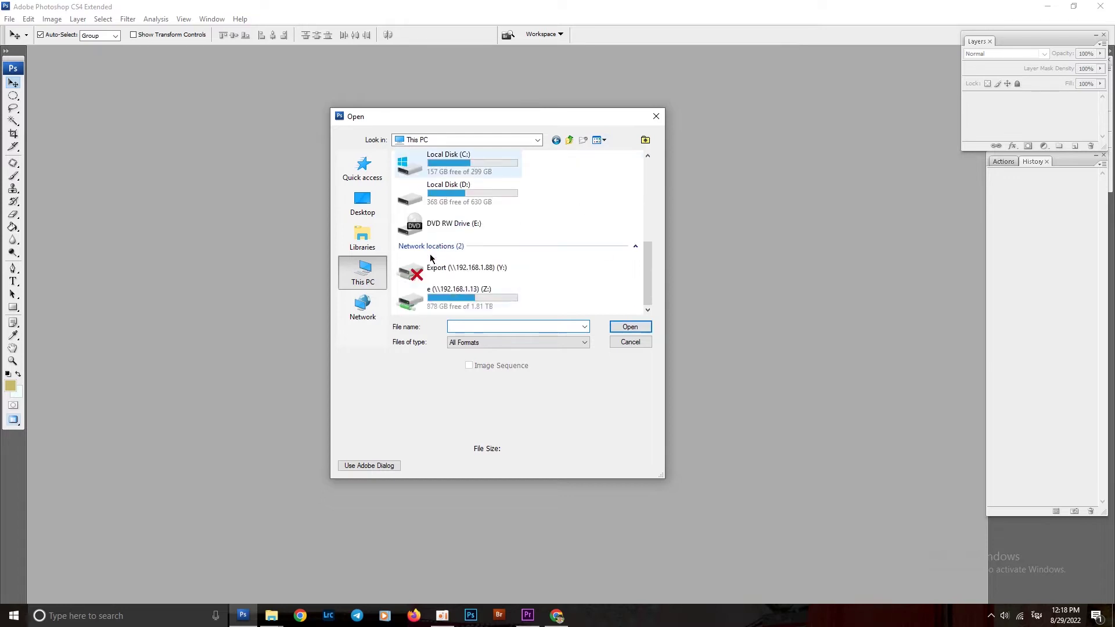
pyautogui.doubleClick(456, 301)
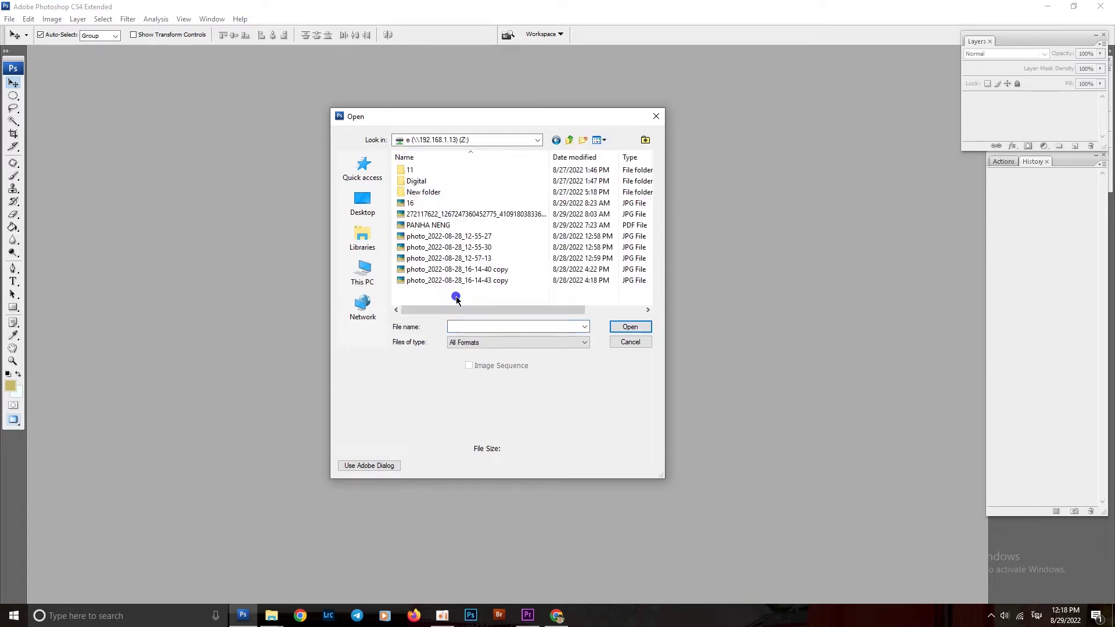
pyautogui.doubleClick(424, 180)
pyautogui.doubleClick(424, 191)
pyautogui.scroll(-5, 433, 197)
pyautogui.scroll(-5, 437, 209)
pyautogui.scroll(4, 437, 210)
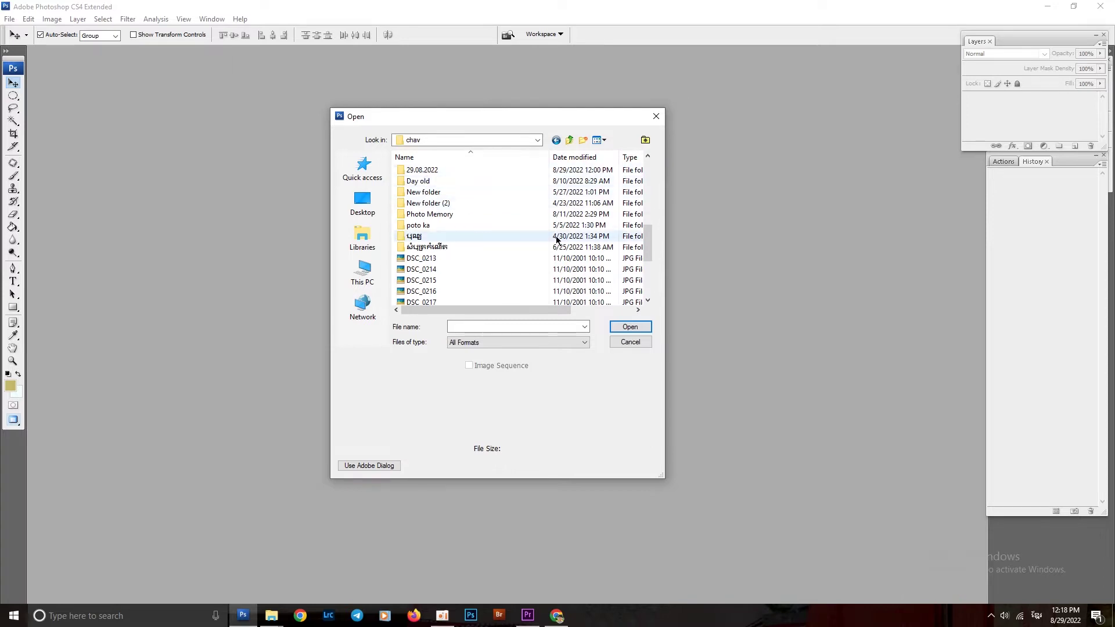
pyautogui.scroll(1, 642, 238)
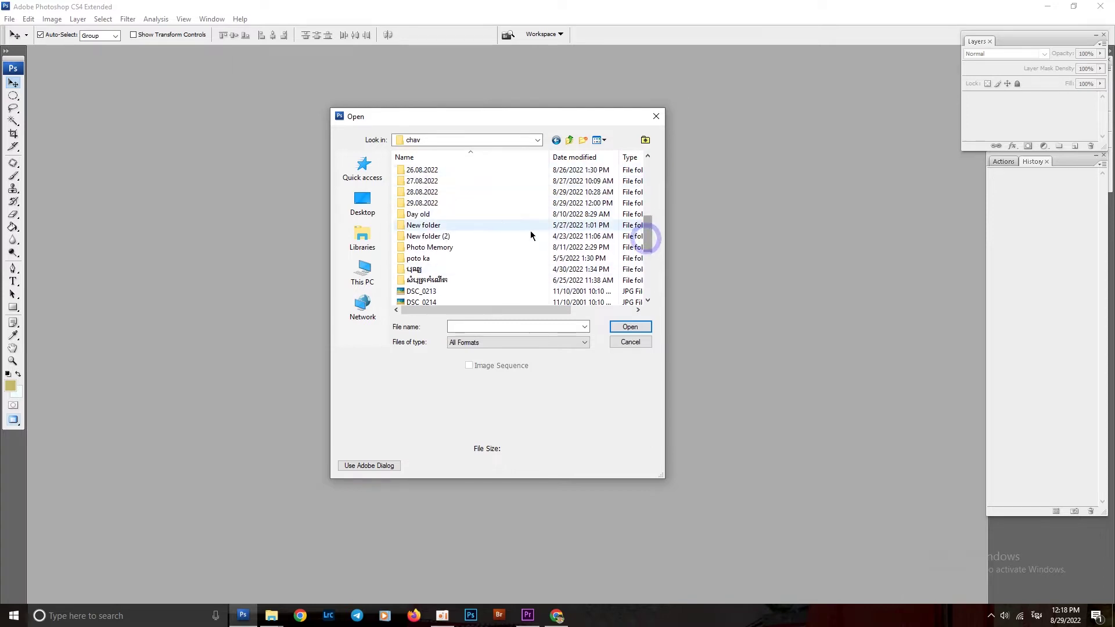
pyautogui.doubleClick(463, 195)
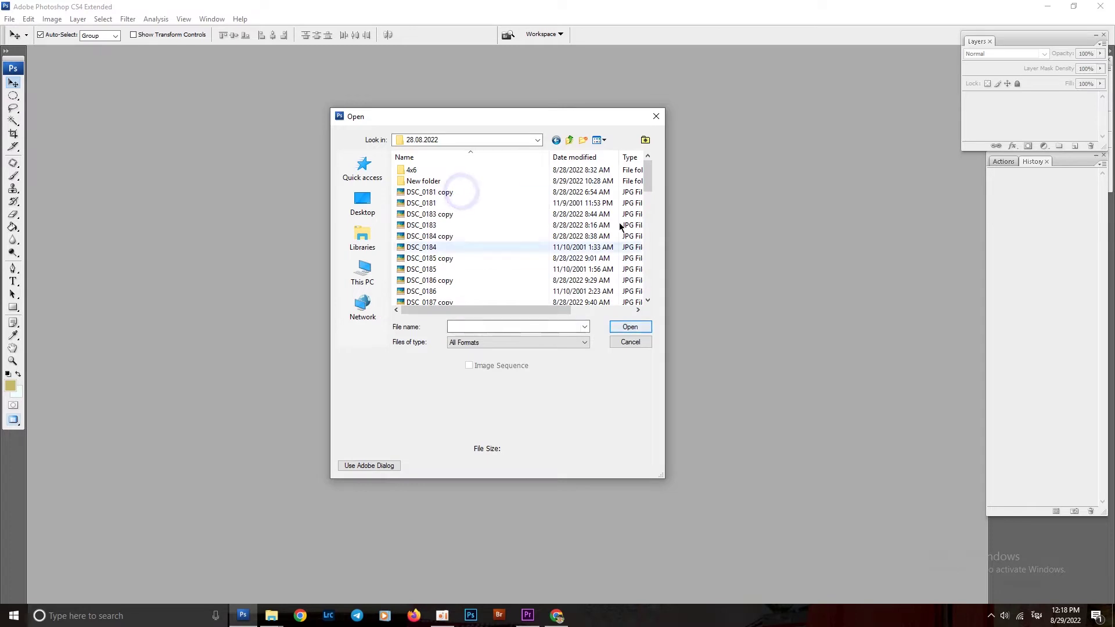
# Show the files as Large Icons and open the DSC_0190 portrait
pyautogui.click(605, 142)
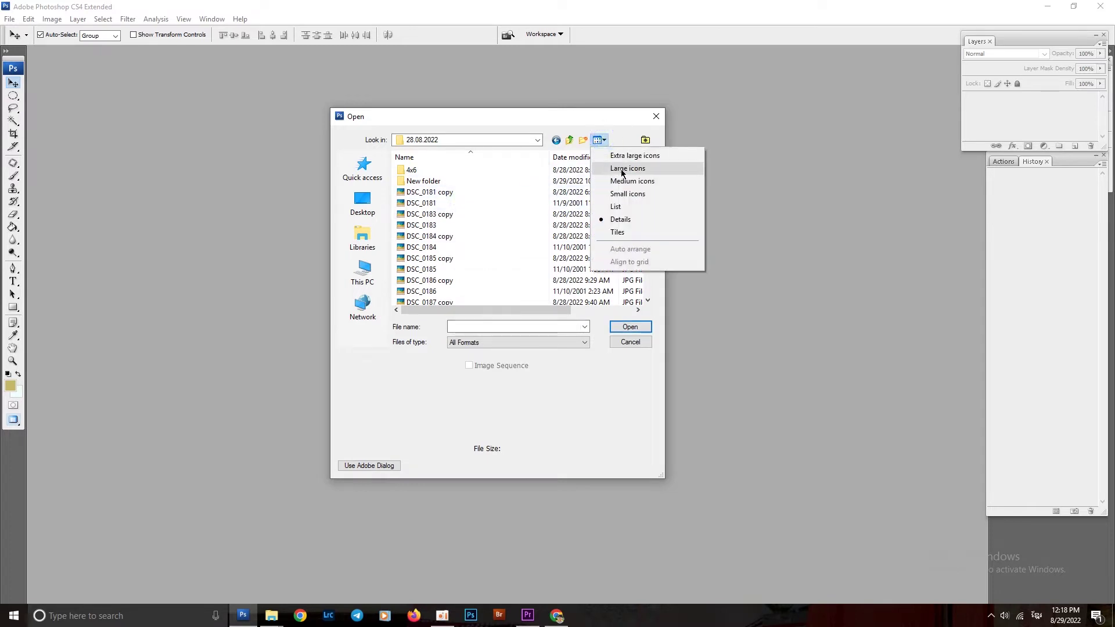
pyautogui.click(633, 167)
pyautogui.scroll(-1, 543, 244)
pyautogui.scroll(-1, 543, 244)
pyautogui.scroll(-1, 545, 244)
pyautogui.moveTo(483, 266)
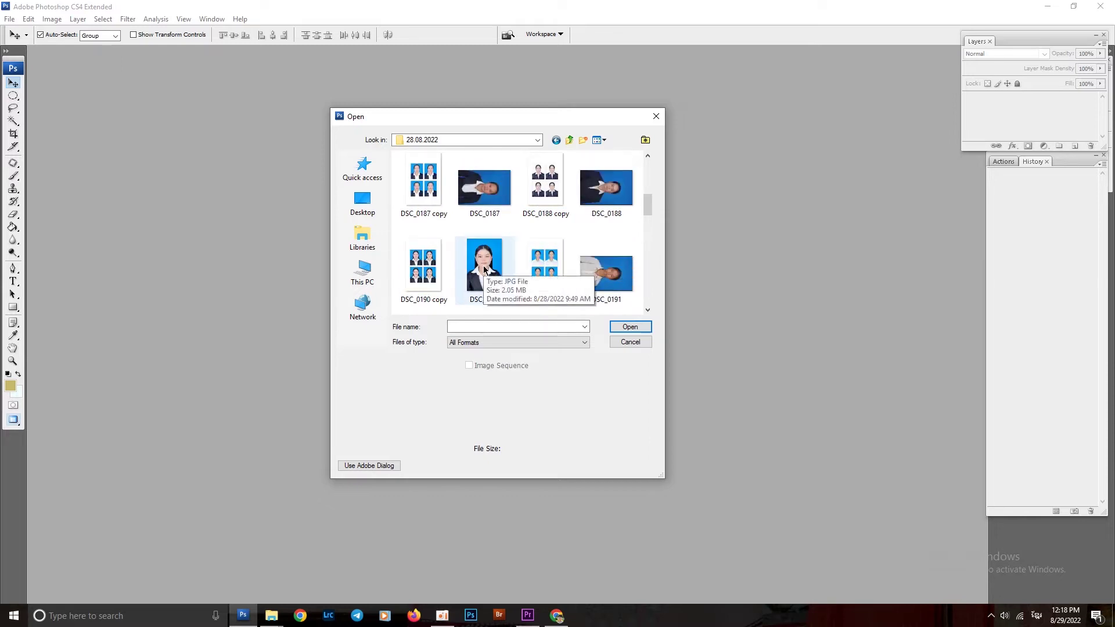
pyautogui.scroll(-1, 484, 268)
pyautogui.click(481, 216)
pyautogui.scroll(-1, 514, 289)
pyautogui.click(630, 327)
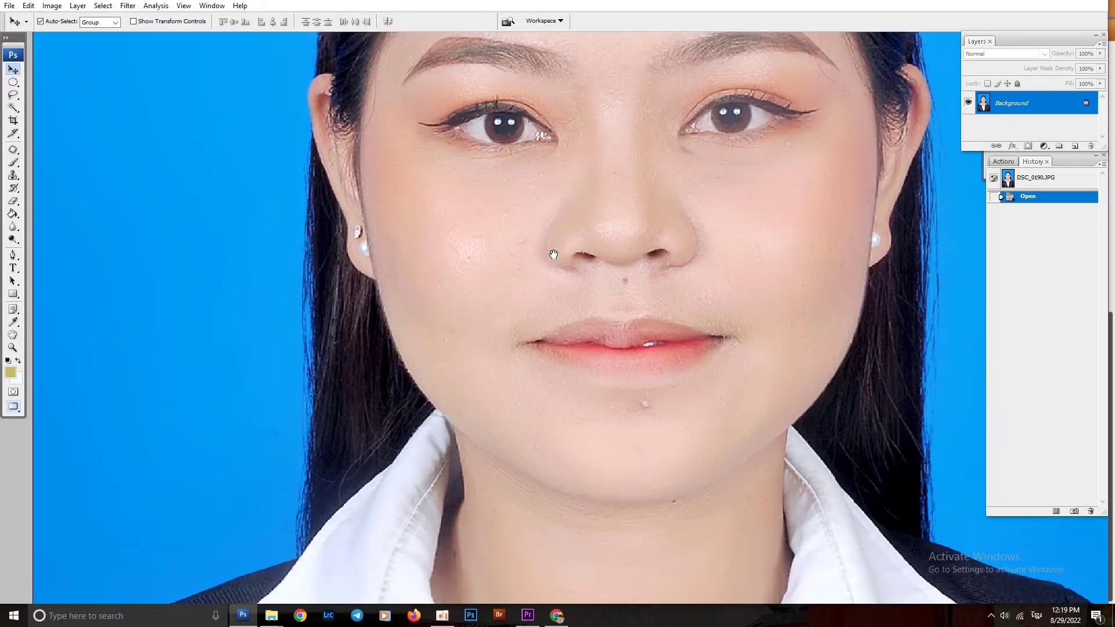
# Zoom out to fit the whole photo and apply a Levels adjustment with Ctrl+L
pyautogui.hotkey('ctrl', '-')
pyautogui.hotkey('ctrl', '-')
pyautogui.hotkey('ctrl', '-')
pyautogui.hotkey('ctrl', '-')
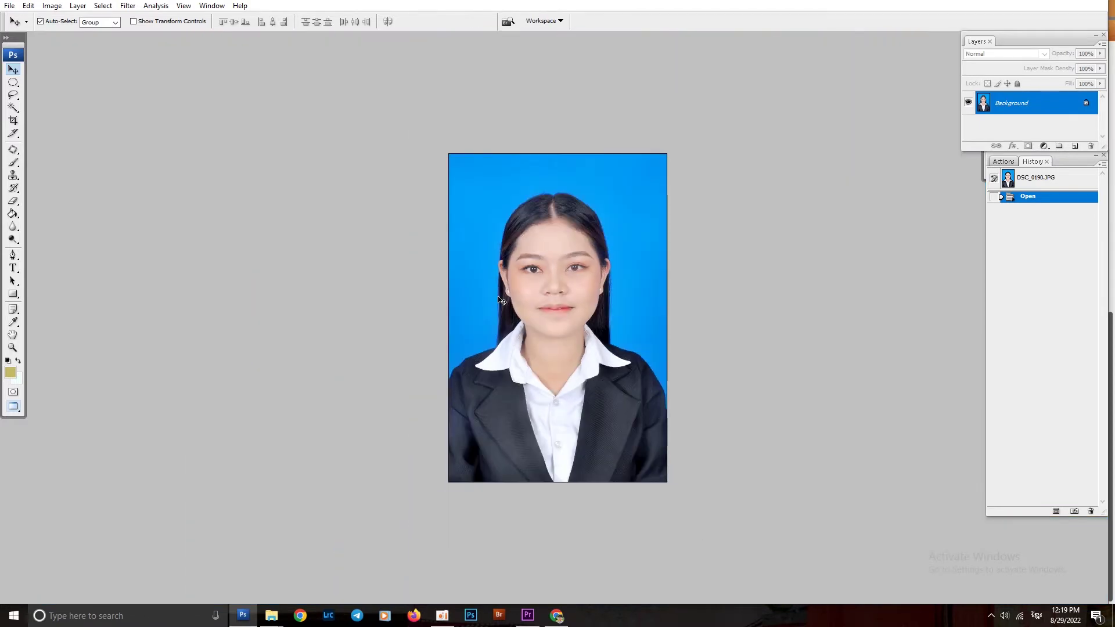
pyautogui.hotkey('ctrl', 'l')
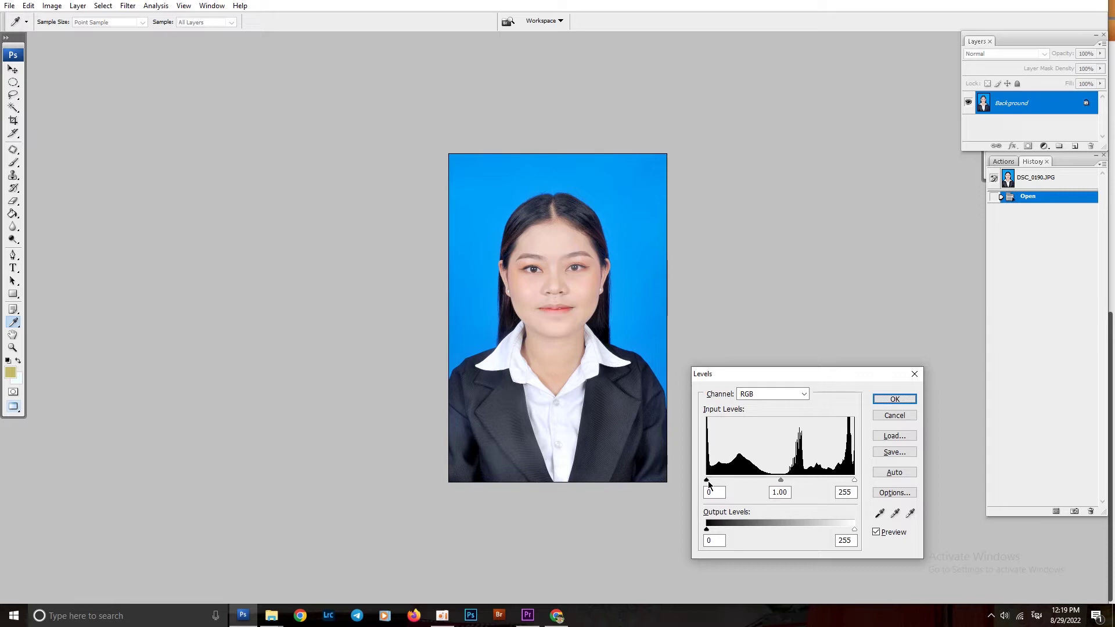
pyautogui.press('Return')
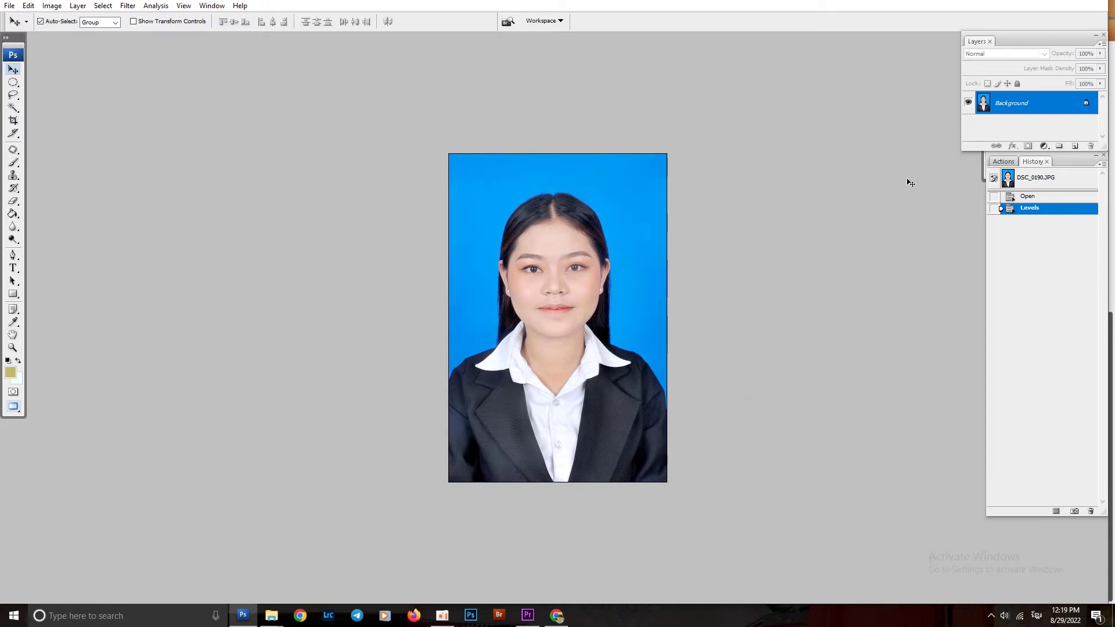
# Unlock the Background as Layer 0 and start a pen path on the left shoulder edge
pyautogui.doubleClick(1006, 108)
pyautogui.press('Return')
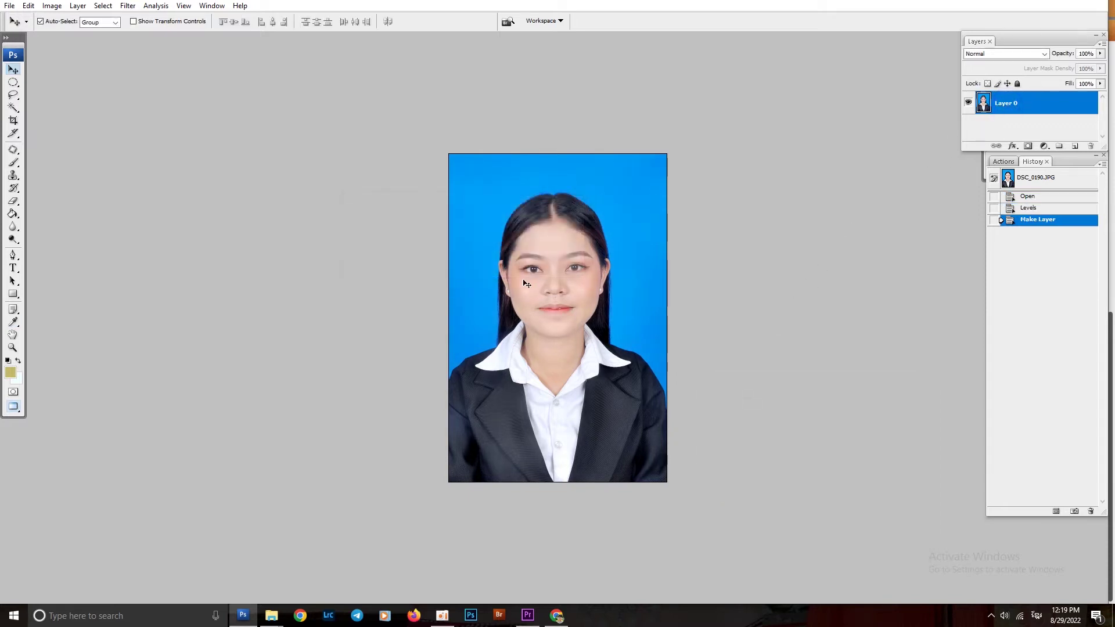
pyautogui.press('p')
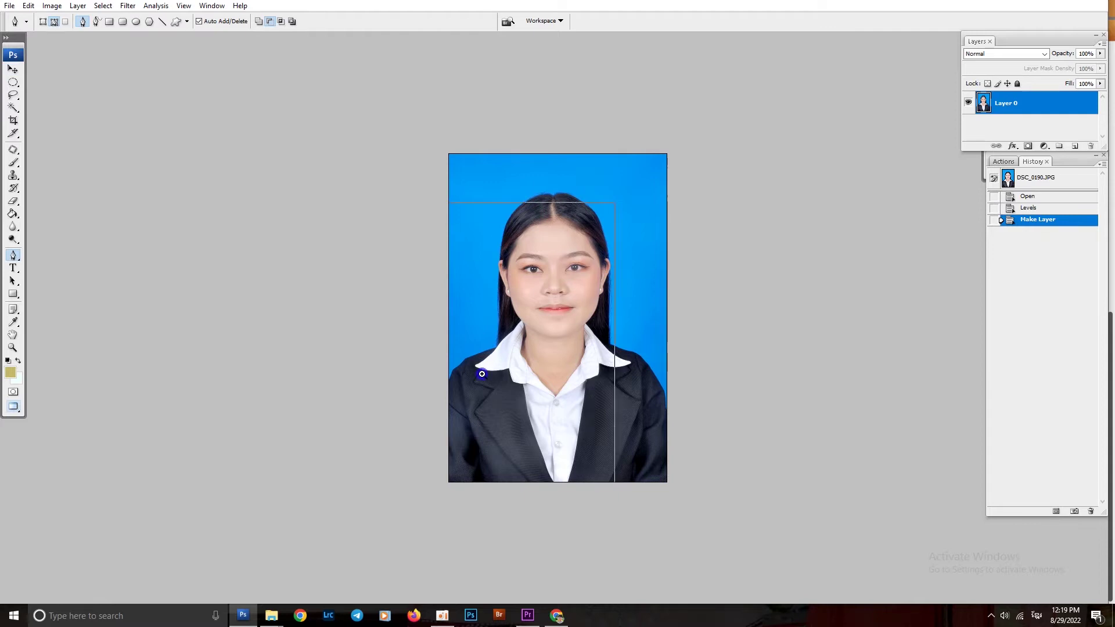
pyautogui.keyDown('ctrl'); pyautogui.click(482, 382); pyautogui.keyUp('ctrl')
pyautogui.keyDown('ctrl'); pyautogui.click(480, 365); pyautogui.keyUp('ctrl')
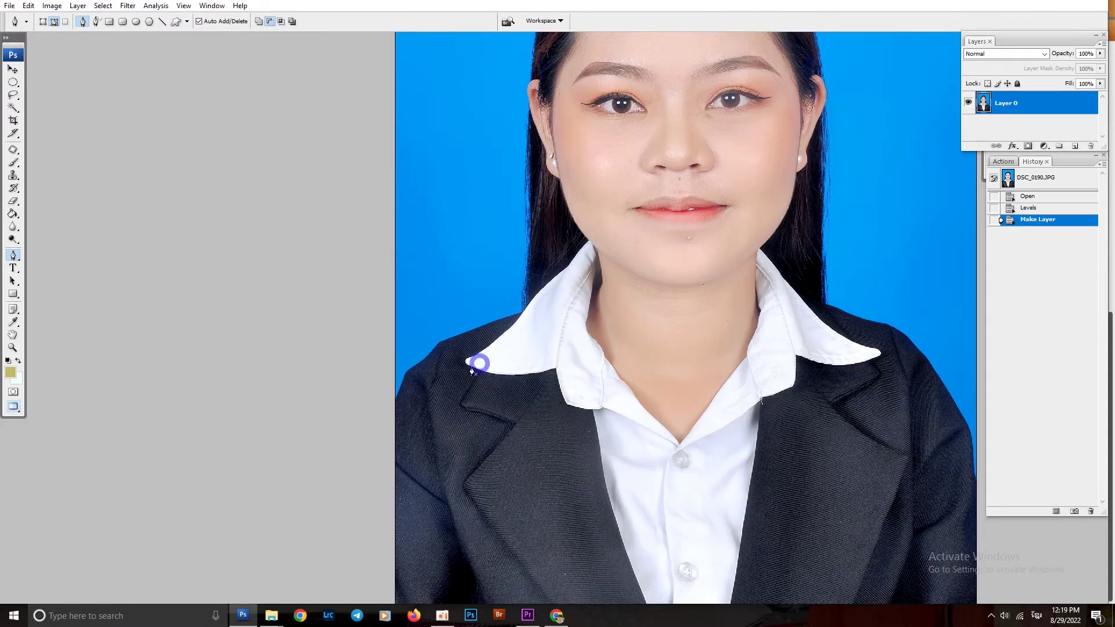
pyautogui.click(389, 421)
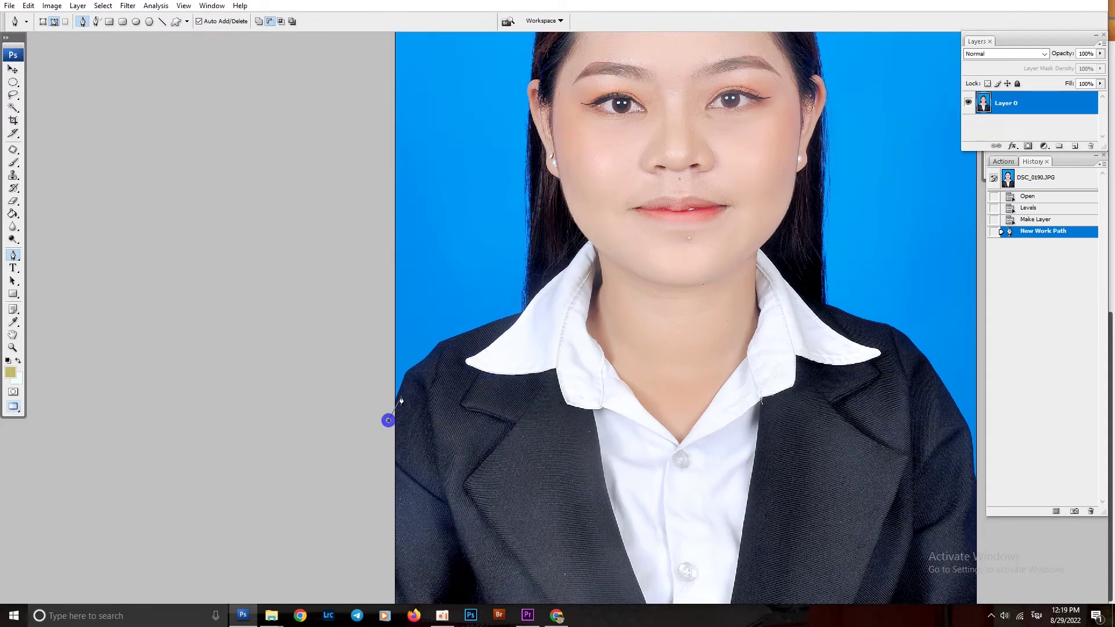
# Curve the pen path along the shoulder up to the collar, then zoom back out
pyautogui.keyDown('ctrl'); pyautogui.click(409, 370); pyautogui.keyUp('ctrl')
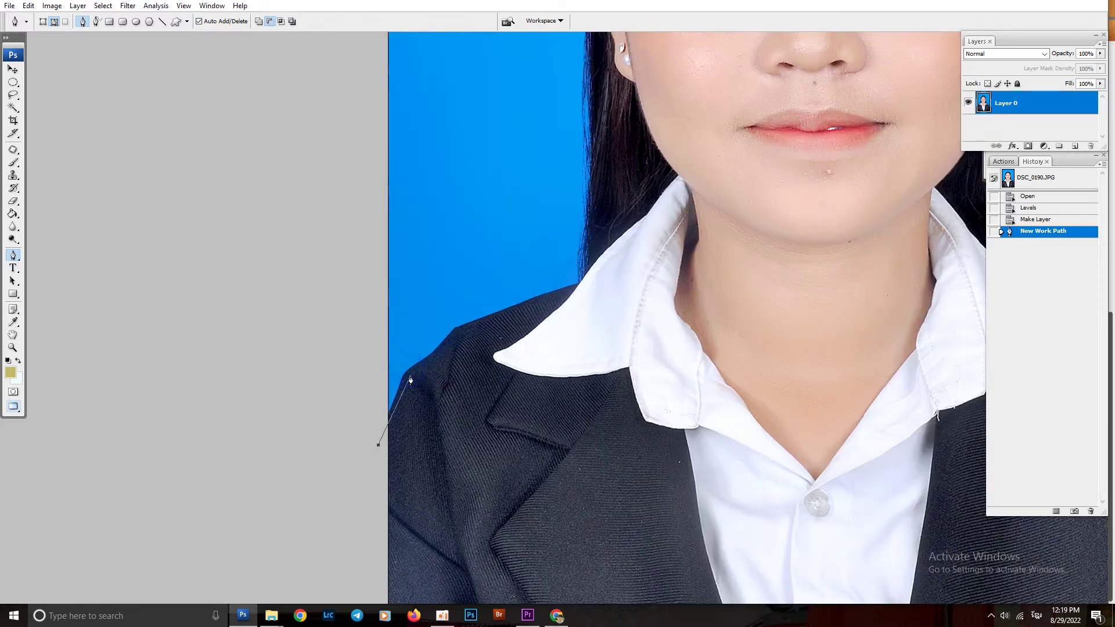
pyautogui.moveTo(409, 367); pyautogui.dragTo(456, 323)
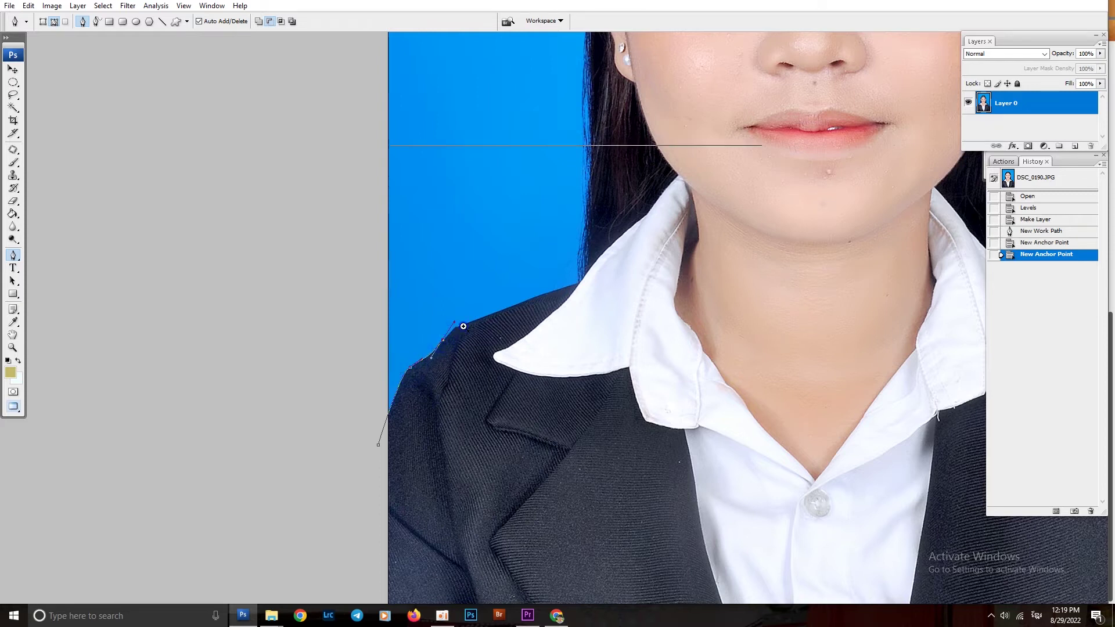
pyautogui.keyDown('ctrl'); pyautogui.click(464, 325); pyautogui.keyUp('ctrl')
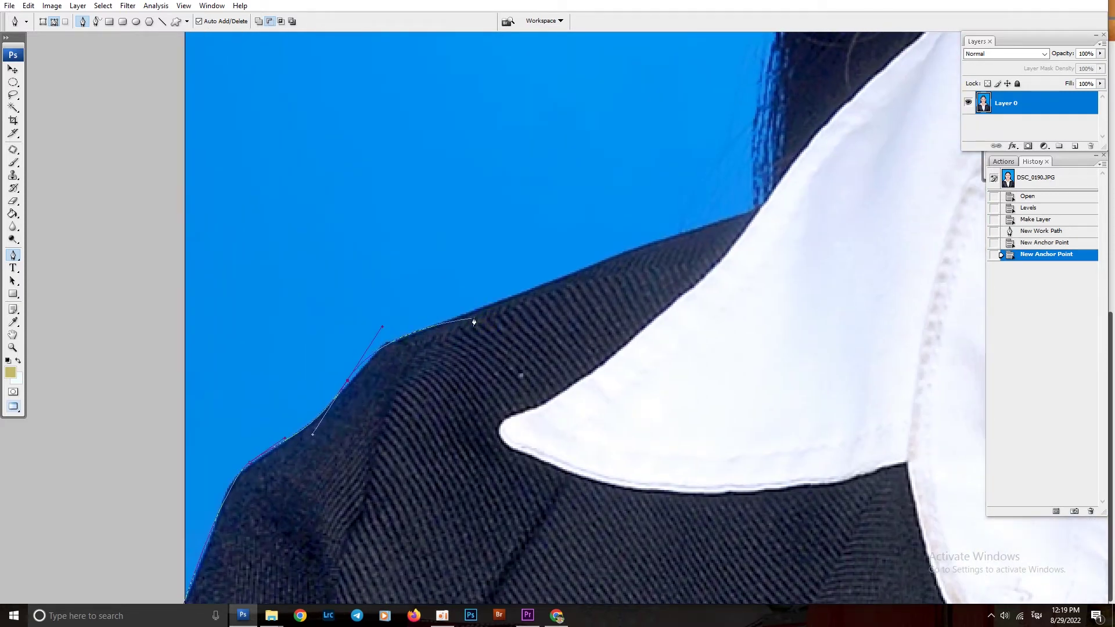
pyautogui.click(758, 211)
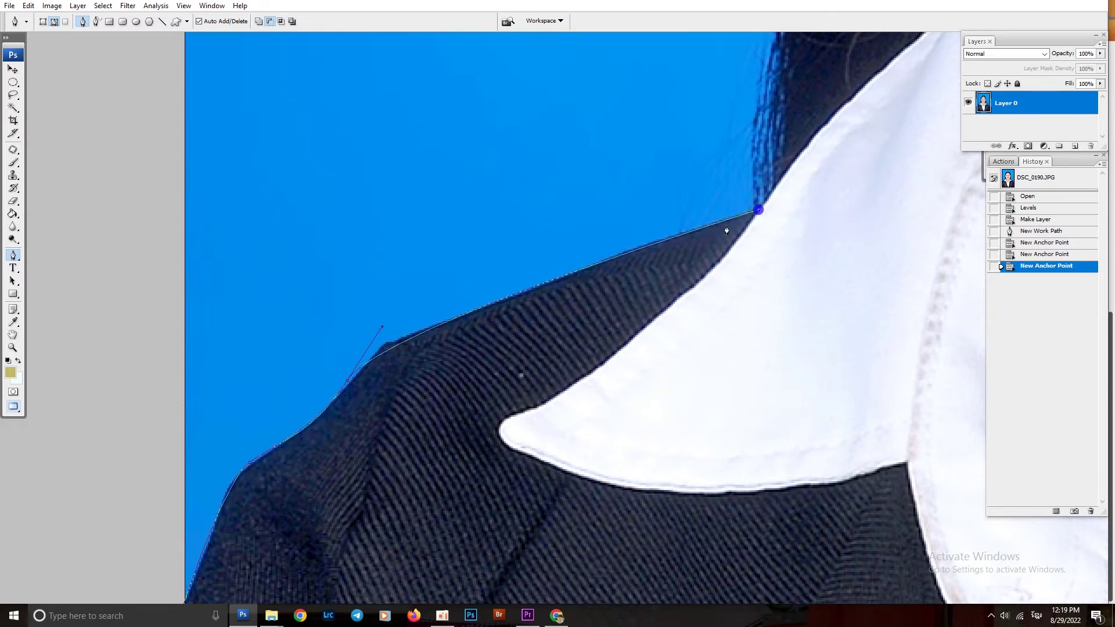
pyautogui.moveTo(348, 381); pyautogui.dragTo(369, 367)
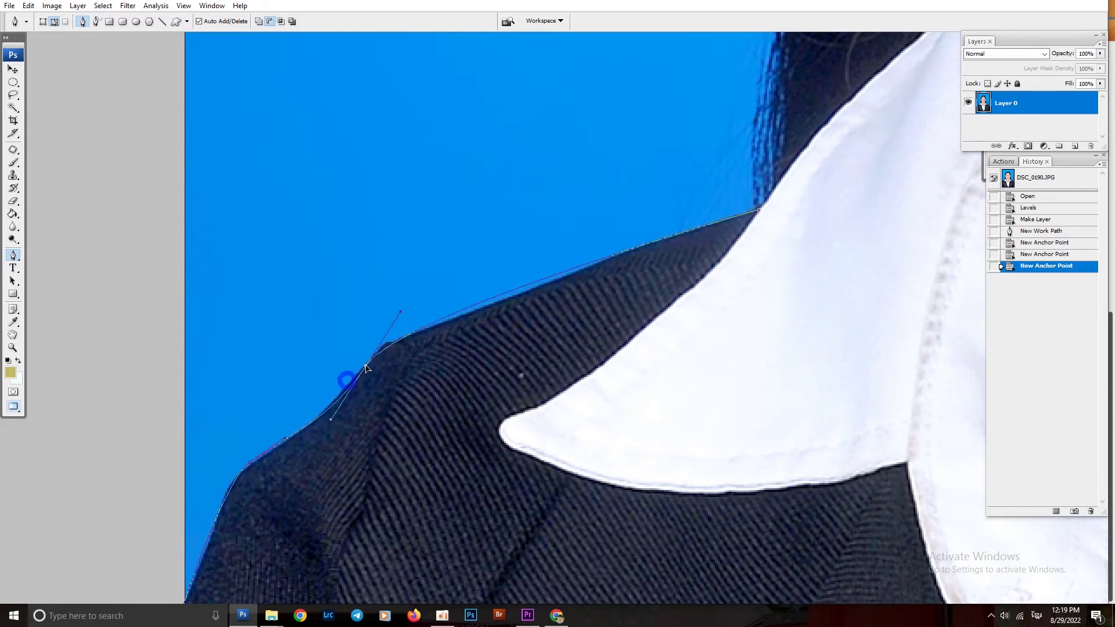
pyautogui.click(512, 300)
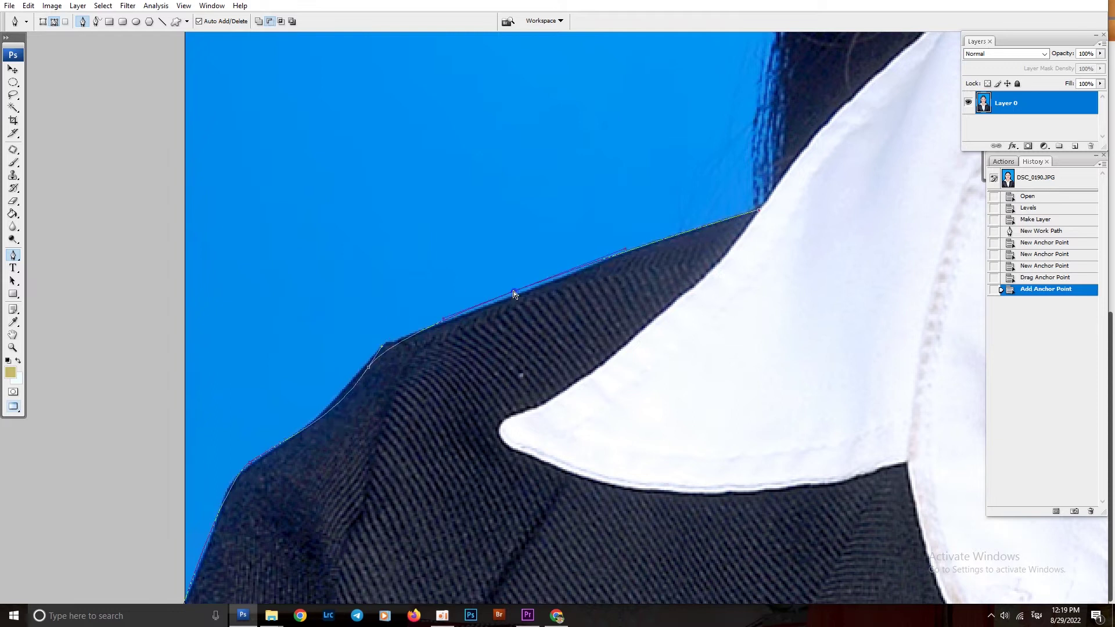
pyautogui.moveTo(513, 293); pyautogui.dragTo(628, 254)
pyautogui.moveTo(752, 165); pyautogui.dragTo(373, 413)
pyautogui.keyDown('alt'); pyautogui.click(372, 415); pyautogui.keyUp('alt')
pyautogui.hotkey('ctrl', '-')
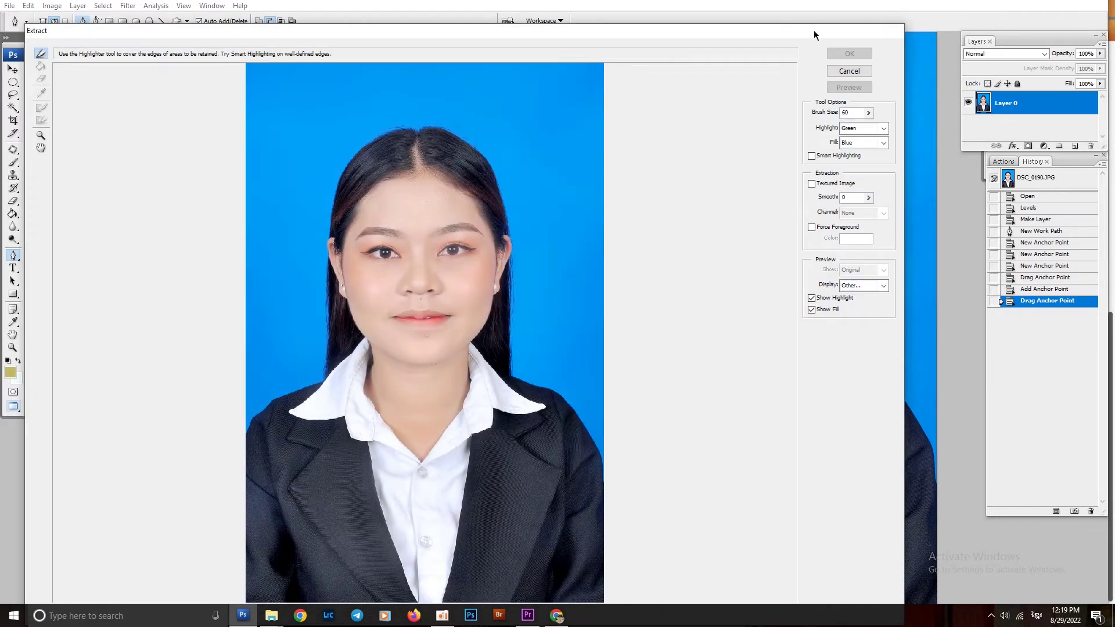
# Edge-highlight around the hair and shoulders in Extract, fill the figure, and apply it
pyautogui.click(469, 230)
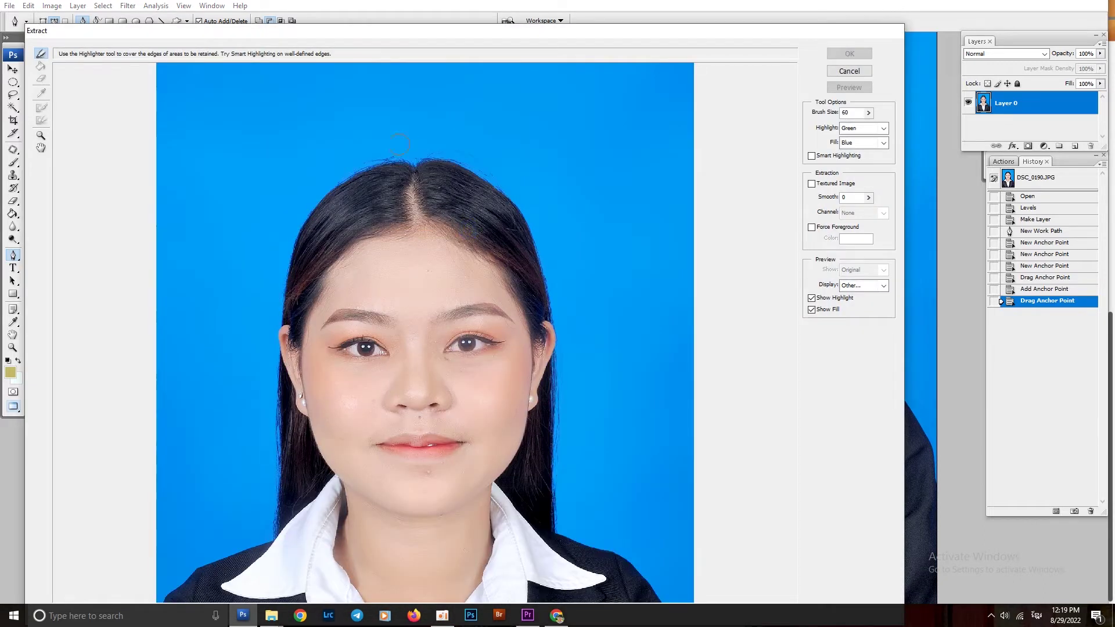
pyautogui.moveTo(348, 131); pyautogui.dragTo(216, 522)
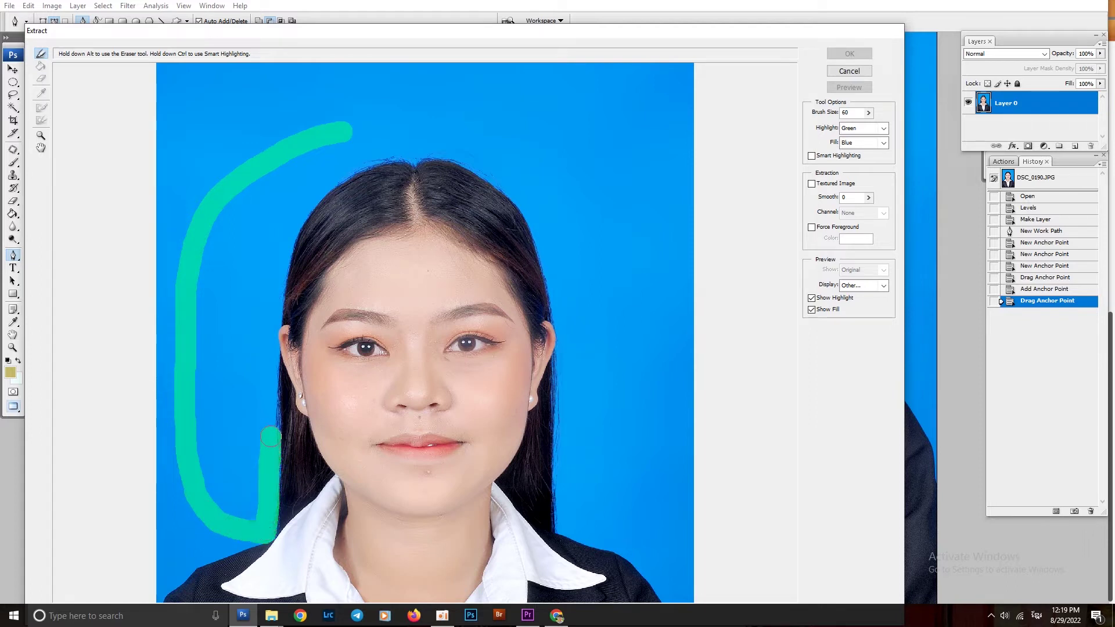
pyautogui.moveTo(269, 411); pyautogui.dragTo(270, 386)
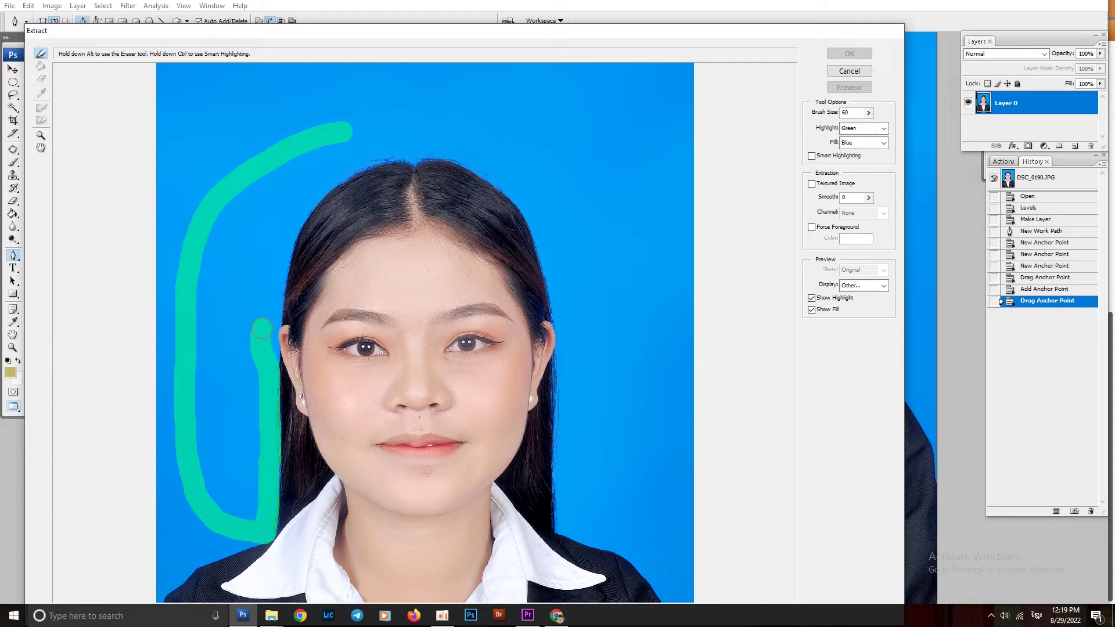
pyautogui.moveTo(279, 295)
pyautogui.mouseDown()
pyautogui.moveTo(293, 246)
pyautogui.moveTo(342, 179)
pyautogui.moveTo(381, 157)
pyautogui.moveTo(462, 158)
pyautogui.moveTo(516, 200)
pyautogui.mouseUp()
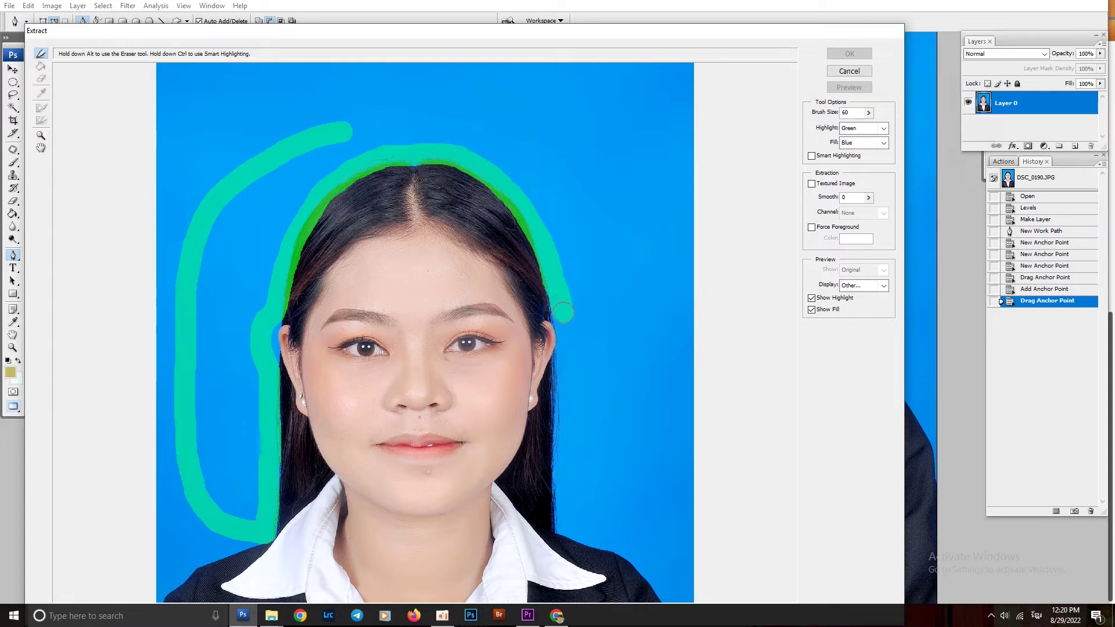
pyautogui.moveTo(563, 314); pyautogui.dragTo(572, 347)
pyautogui.moveTo(562, 392); pyautogui.dragTo(567, 433)
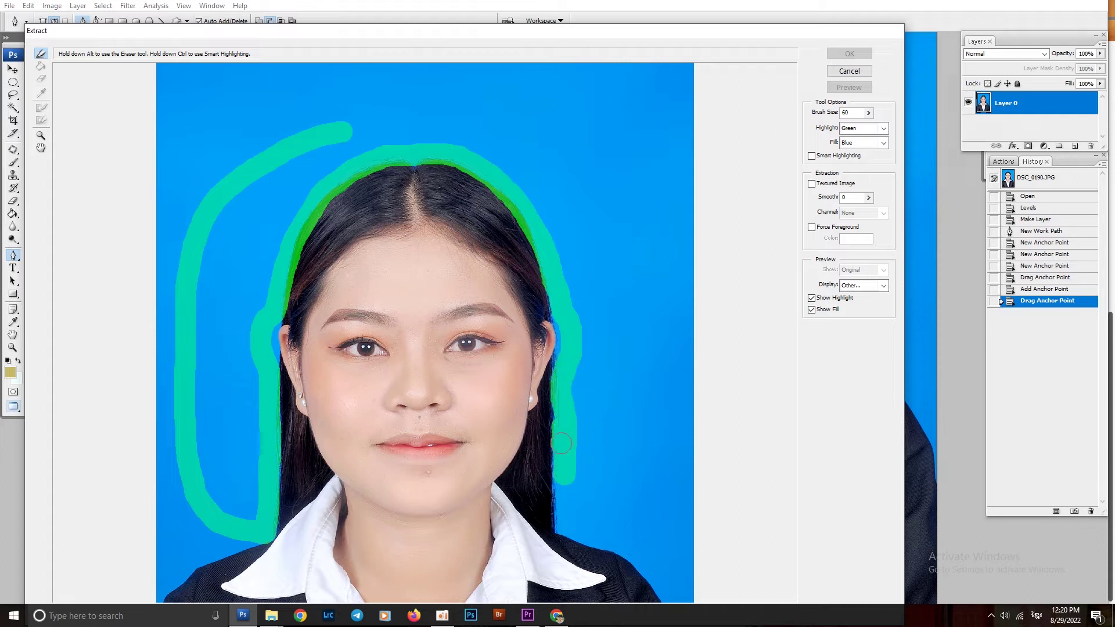
pyautogui.moveTo(559, 505)
pyautogui.mouseDown()
pyautogui.moveTo(655, 384)
pyautogui.moveTo(430, 130)
pyautogui.moveTo(335, 119)
pyautogui.moveTo(307, 138)
pyautogui.mouseUp()
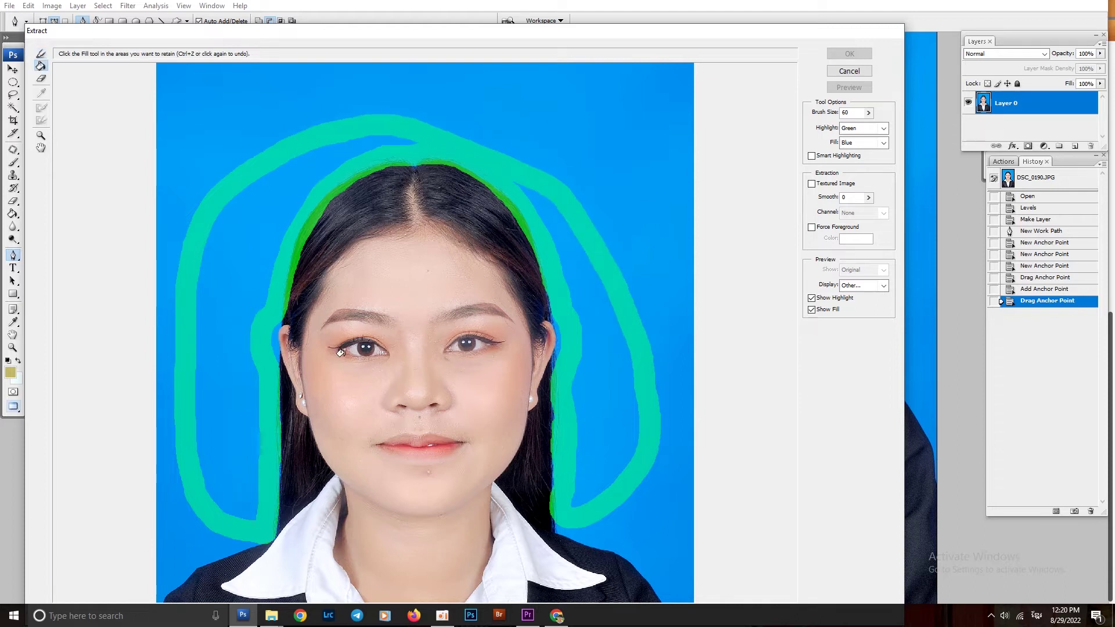
pyautogui.click(340, 353)
pyautogui.press('Return')
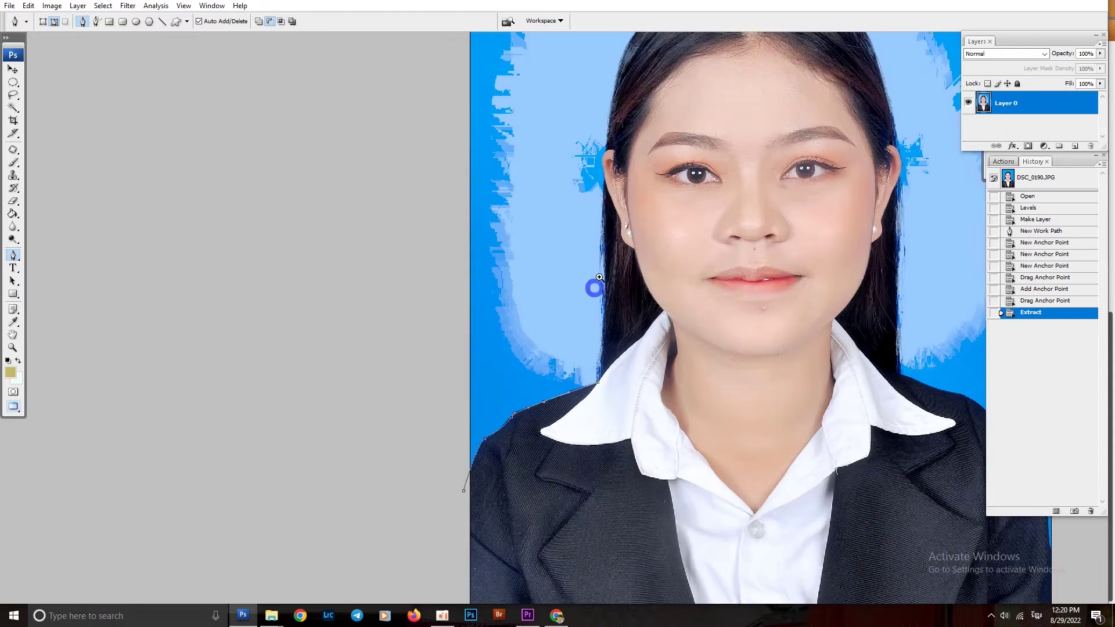
# Start the pen path at the hair edge beside the face and run it along the ear
pyautogui.click(594, 289)
pyautogui.moveTo(590, 291); pyautogui.dragTo(567, 316)
pyautogui.click(573, 289)
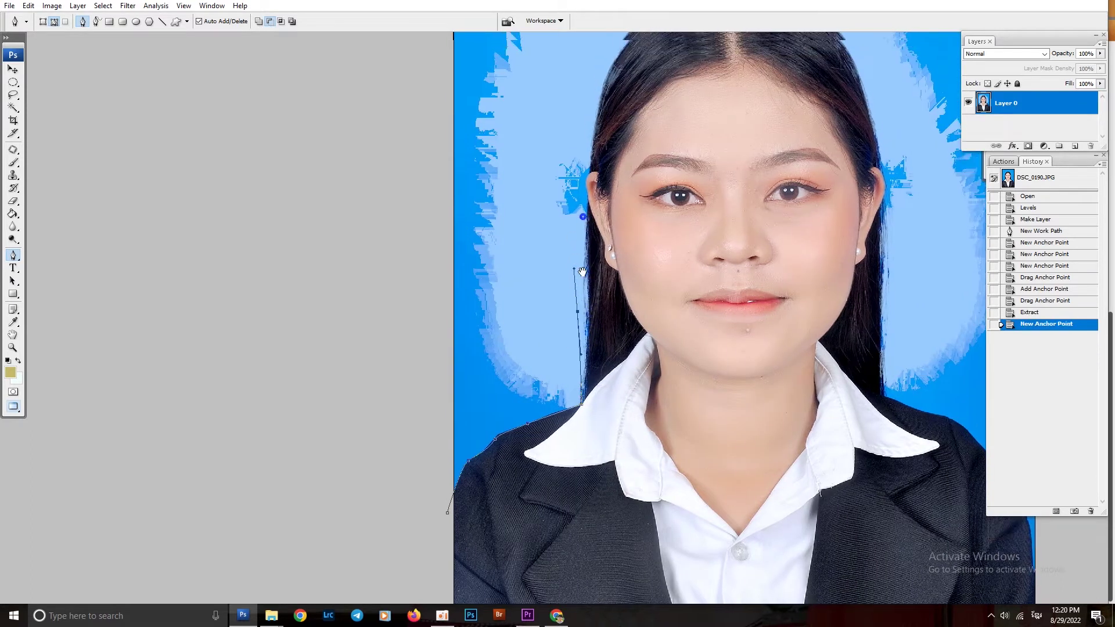
pyautogui.scroll(5, 562, 305)
pyautogui.click(564, 291)
pyautogui.scroll(2, 564, 291)
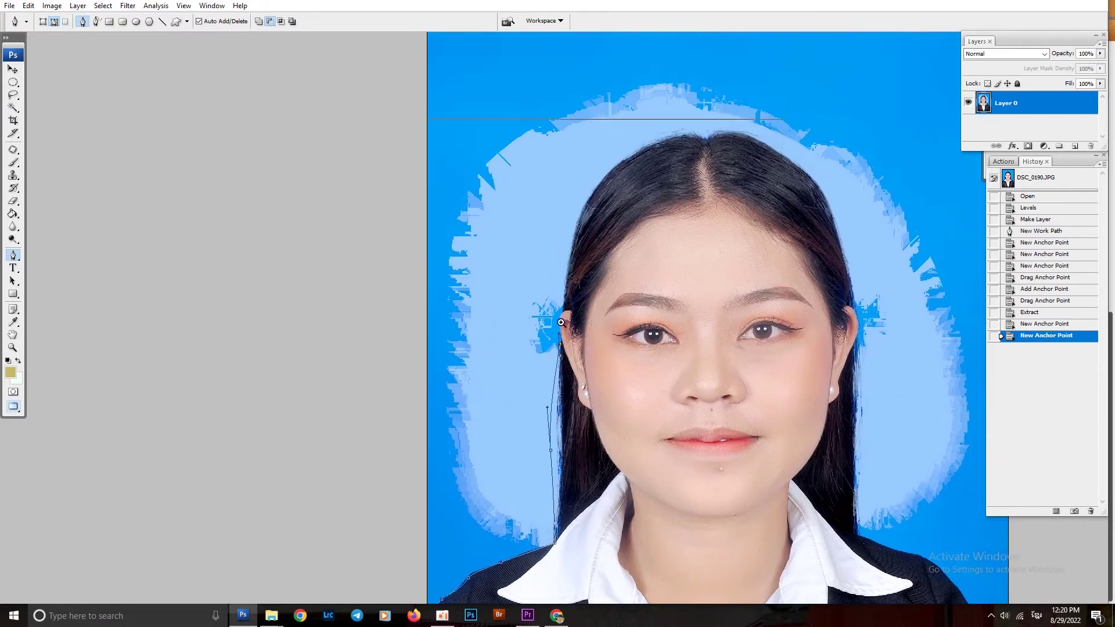
pyautogui.scroll(3, 562, 313)
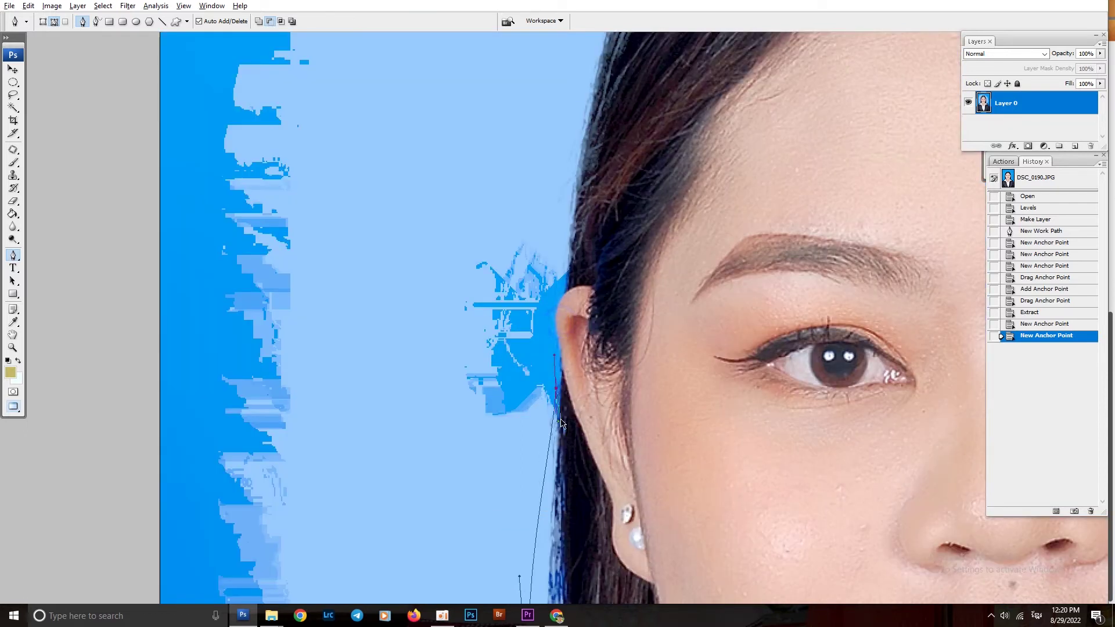
pyautogui.hotkey('ctrl', 'z')
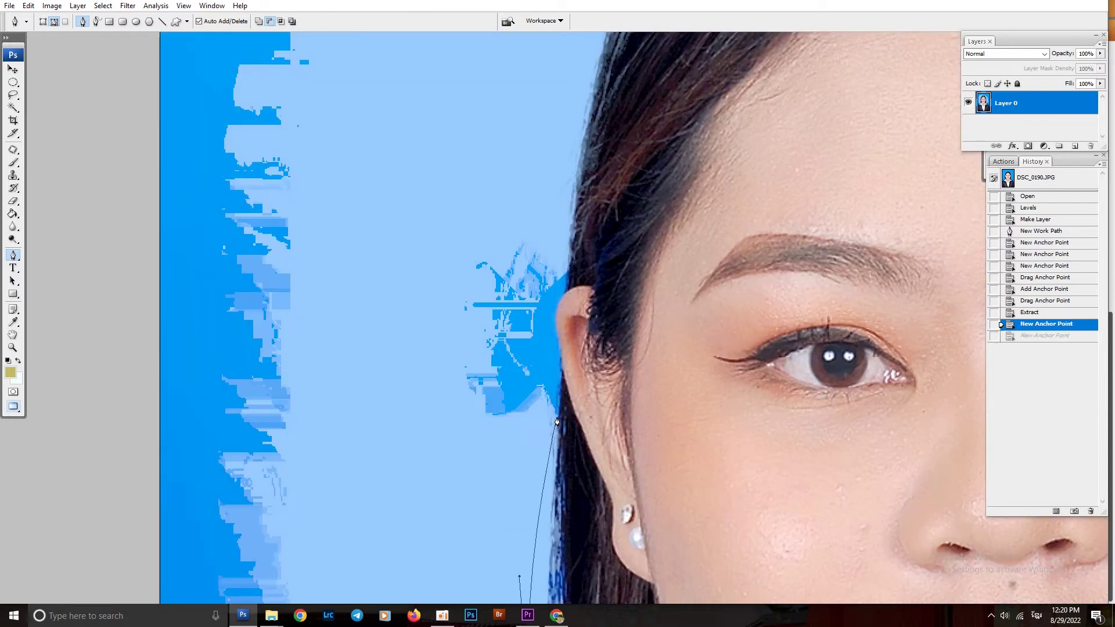
pyautogui.click(558, 422)
pyautogui.click(560, 374)
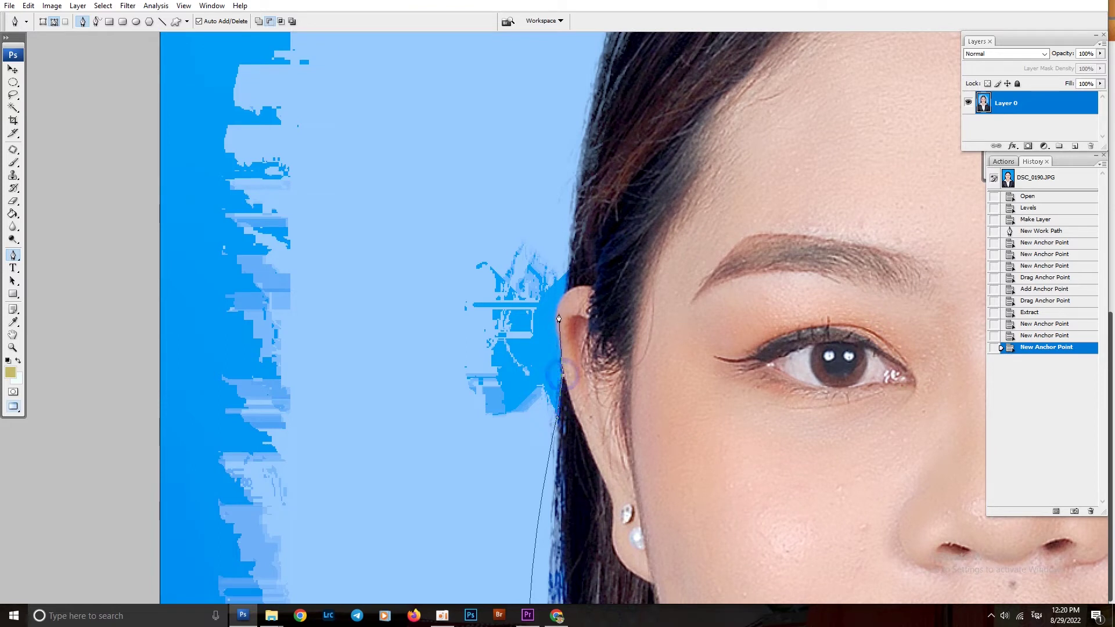
pyautogui.click(559, 311)
# Curve the path up the hairline and across the top of the hair
pyautogui.moveTo(568, 289); pyautogui.dragTo(567, 202)
pyautogui.click(566, 202)
pyautogui.moveTo(491, 226); pyautogui.dragTo(353, 368)
pyautogui.moveTo(403, 241); pyautogui.dragTo(438, 182)
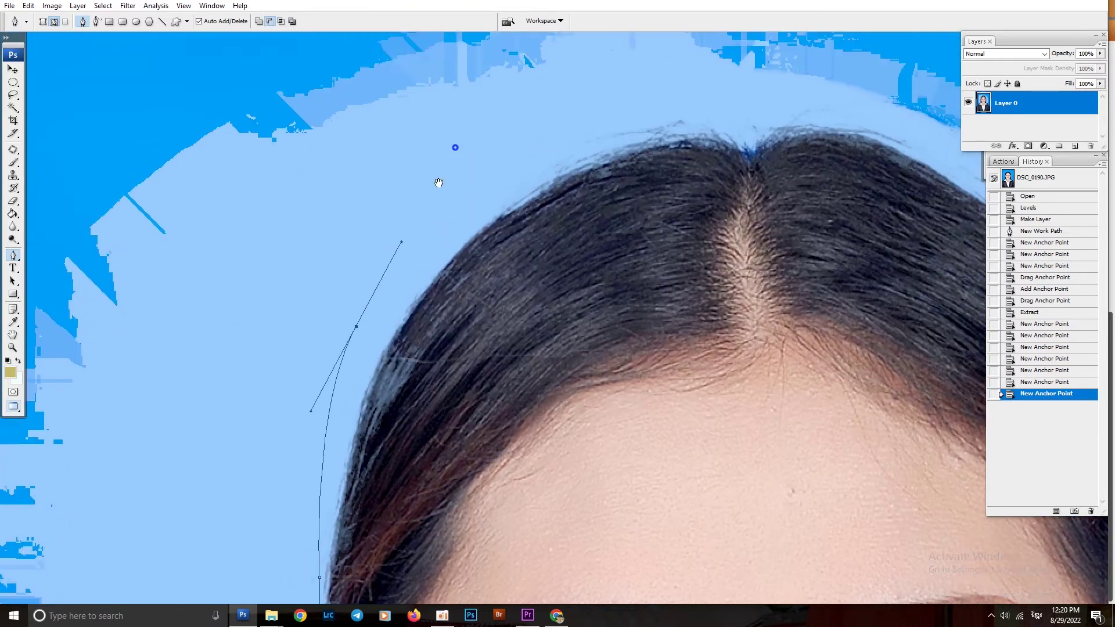
pyautogui.moveTo(620, 261); pyautogui.dragTo(653, 267)
pyautogui.click(668, 272)
pyautogui.moveTo(774, 309); pyautogui.dragTo(816, 326)
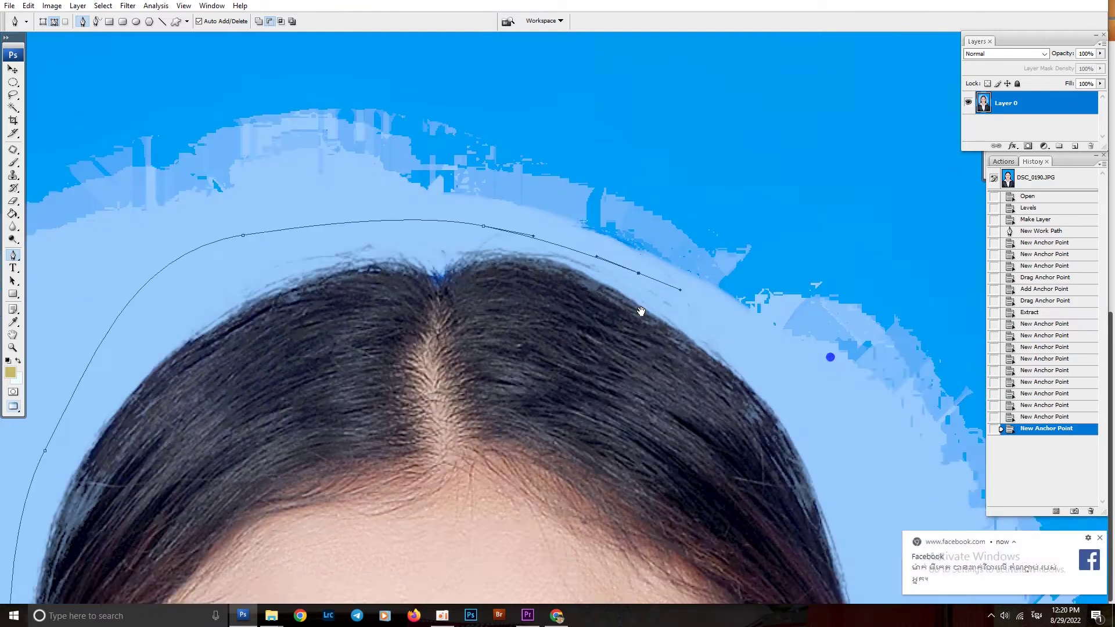
pyautogui.moveTo(799, 374); pyautogui.dragTo(395, 252)
pyautogui.moveTo(436, 341); pyautogui.dragTo(424, 265)
pyautogui.moveTo(530, 343); pyautogui.dragTo(578, 443)
# Continue the path down the other side of the hair, past the ear to the shoulder
pyautogui.moveTo(593, 482)
pyautogui.mouseDown()
pyautogui.moveTo(436, 272)
pyautogui.moveTo(422, 183)
pyautogui.moveTo(403, 270)
pyautogui.mouseUp()
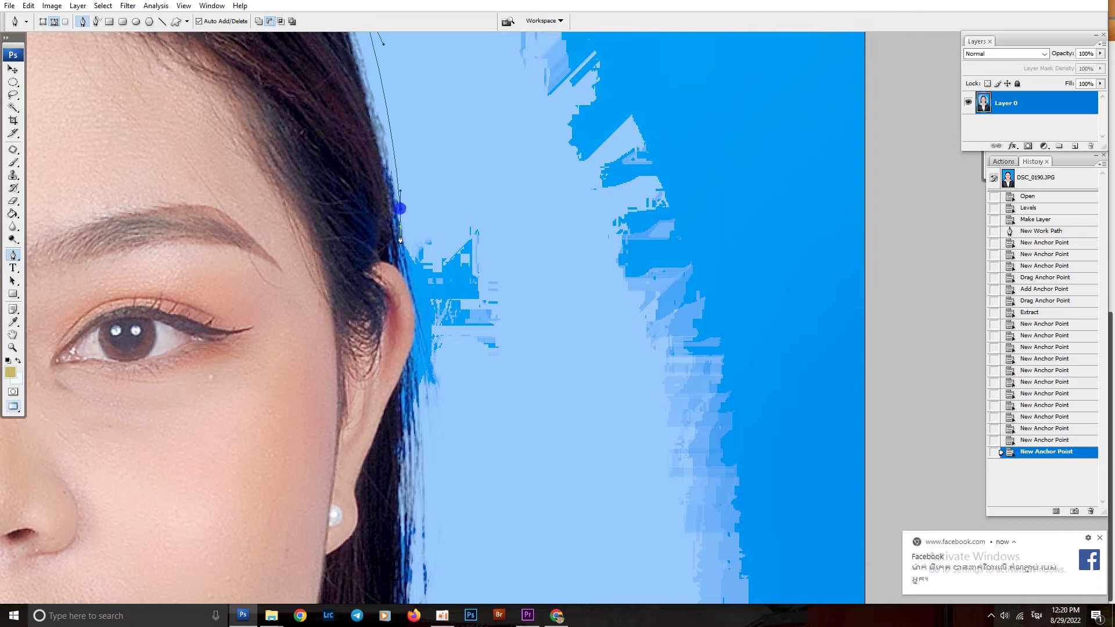
pyautogui.moveTo(417, 367); pyautogui.dragTo(403, 270)
pyautogui.moveTo(422, 337); pyautogui.dragTo(397, 273)
pyautogui.click(391, 286)
pyautogui.hotkey('ctrl', 'z')
pyautogui.moveTo(380, 308); pyautogui.dragTo(375, 336)
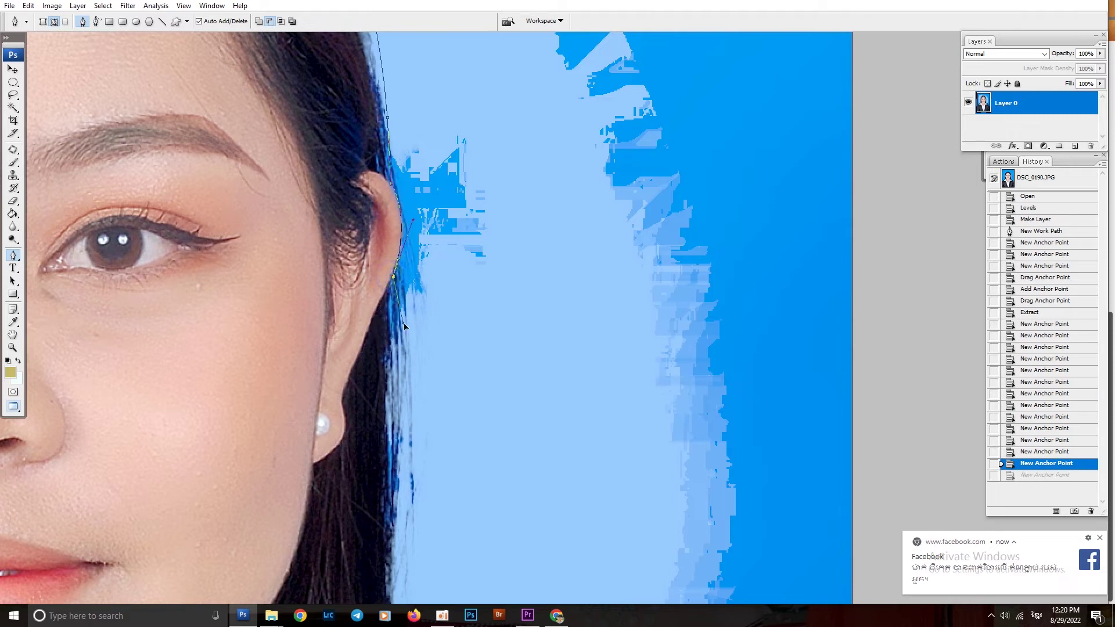
pyautogui.click(405, 348)
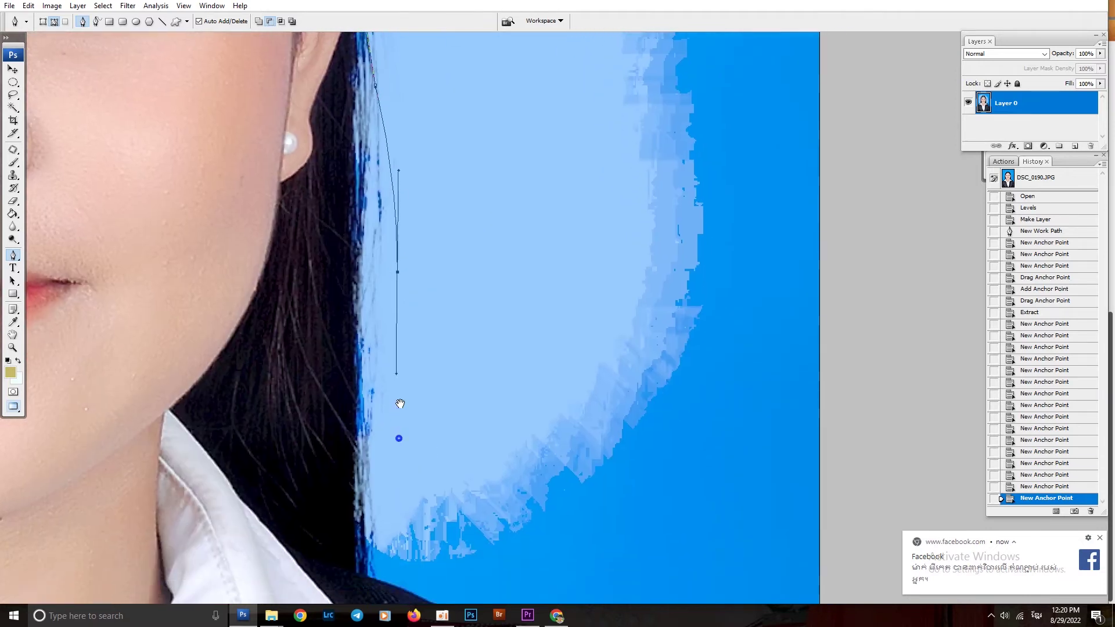
pyautogui.moveTo(398, 398); pyautogui.dragTo(340, 197)
pyautogui.click(335, 185)
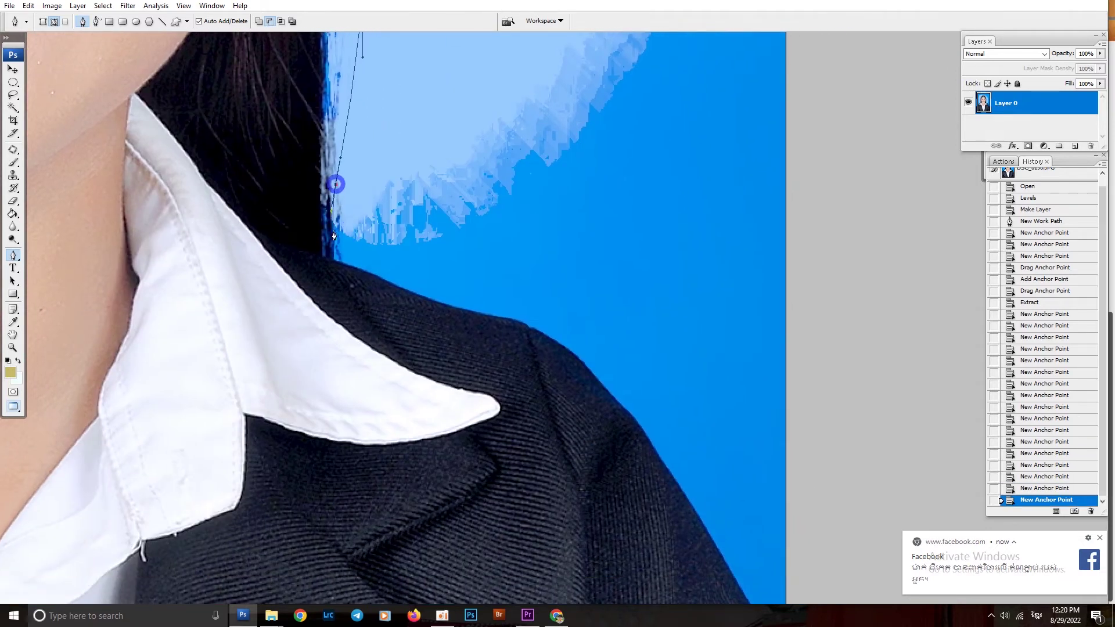
pyautogui.click(336, 265)
# Trace the path along the jacket shoulder and down the jacket edge
pyautogui.moveTo(435, 307); pyautogui.dragTo(417, 277)
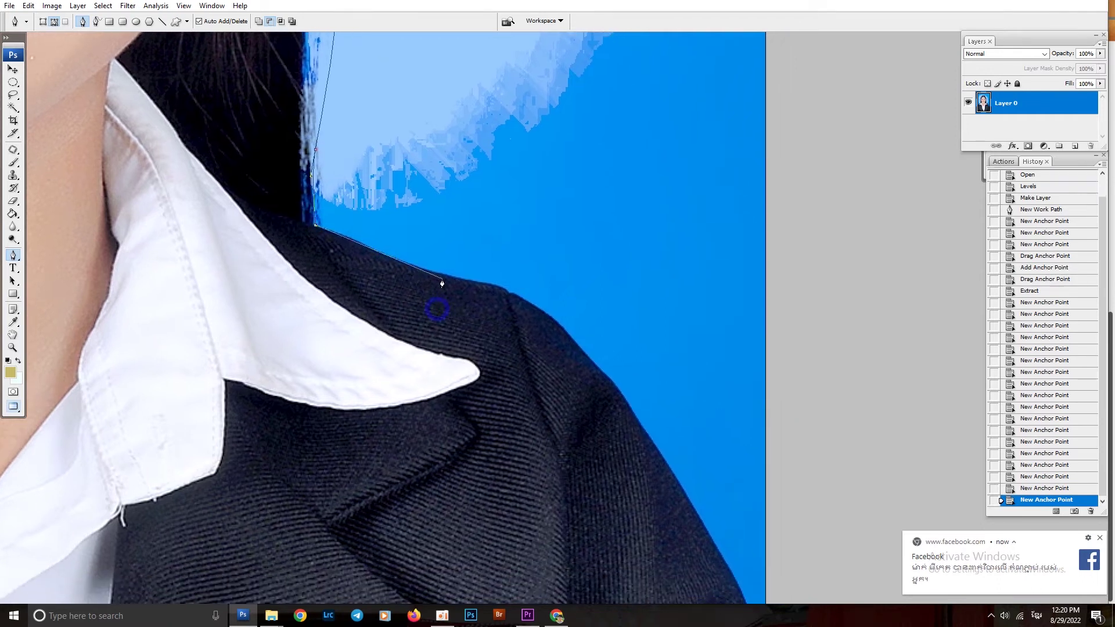
pyautogui.moveTo(592, 367); pyautogui.dragTo(511, 242)
pyautogui.click(586, 361)
pyautogui.click(612, 410)
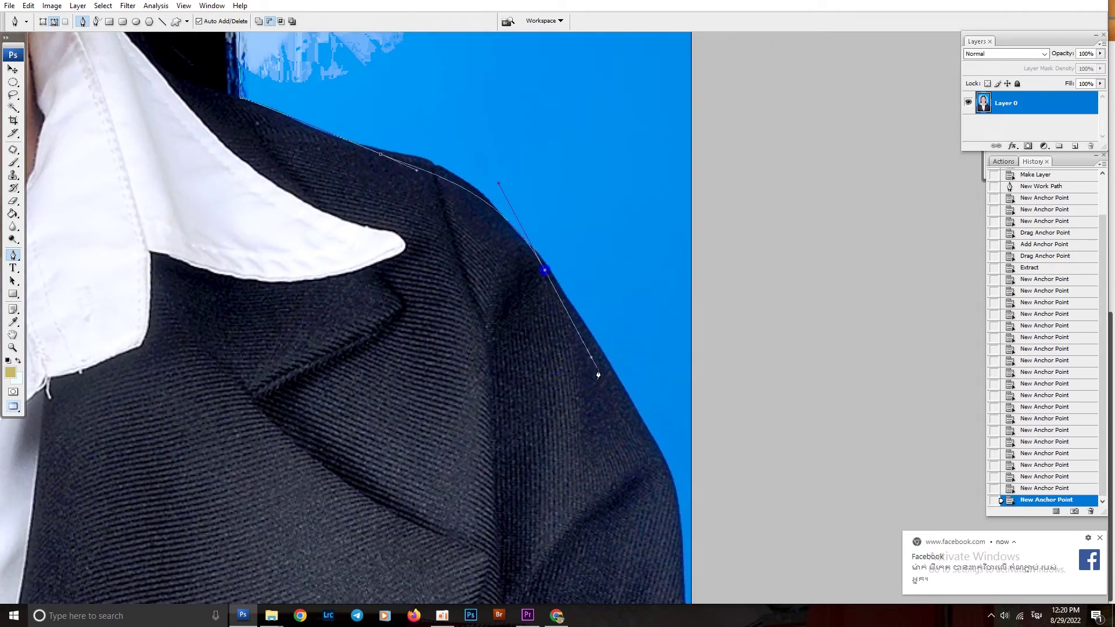
pyautogui.moveTo(722, 589); pyautogui.dragTo(617, 401)
pyautogui.click(552, 284)
pyautogui.moveTo(600, 500); pyautogui.dragTo(565, 381)
pyautogui.click(551, 359)
pyautogui.hotkey('ctrl', '-')
pyautogui.hotkey('ctrl', '-')
pyautogui.hotkey('ctrl', '-')
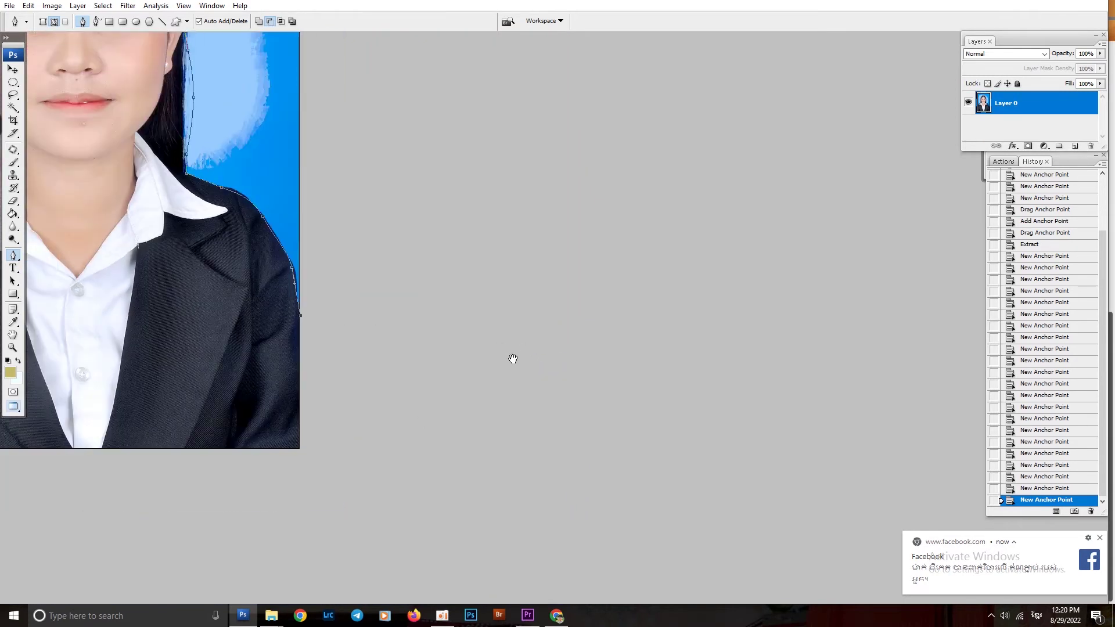
# Loop the path below the photo's bottom edge and close it at the starting anchor
pyautogui.moveTo(420, 421); pyautogui.dragTo(572, 409)
pyautogui.moveTo(528, 446); pyautogui.dragTo(493, 450)
pyautogui.moveTo(327, 450); pyautogui.dragTo(300, 456)
pyautogui.moveTo(244, 425); pyautogui.dragTo(653, 385)
pyautogui.moveTo(442, 418); pyautogui.dragTo(380, 409)
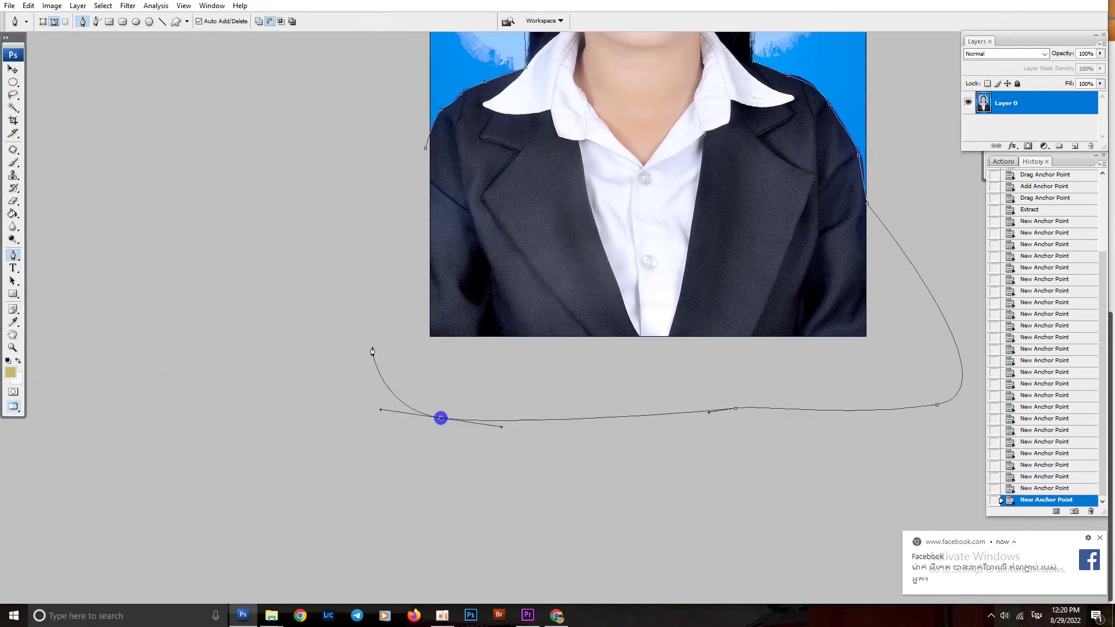
pyautogui.moveTo(378, 308); pyautogui.dragTo(390, 271)
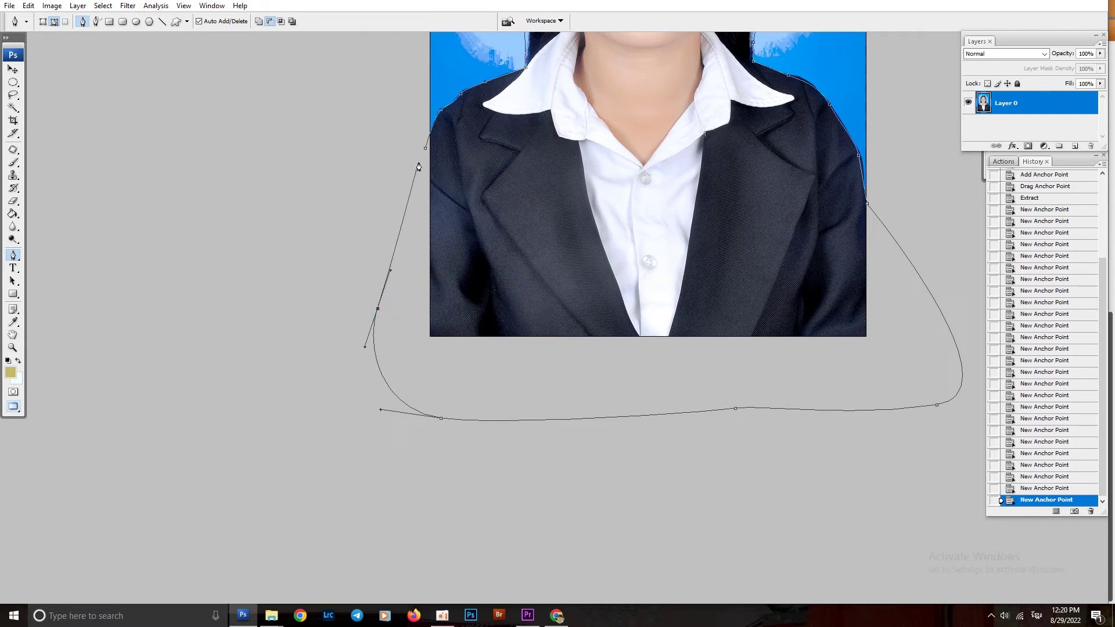
pyautogui.click(430, 135)
# Turn the closed pen path into a selection of the woman
pyautogui.rightClick(457, 155)
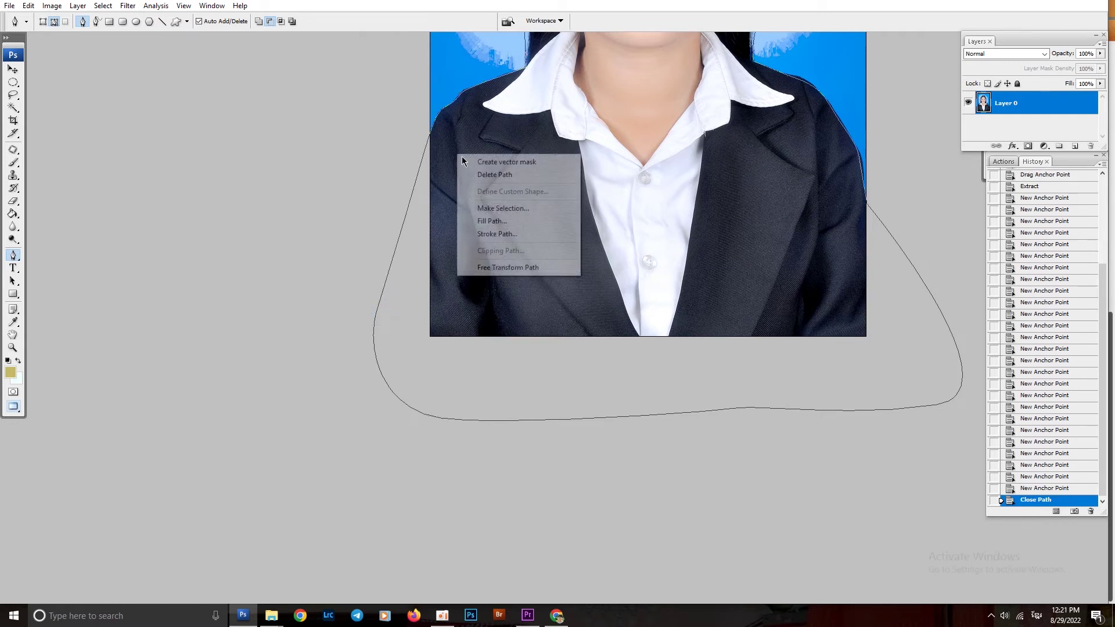
pyautogui.click(503, 208)
pyautogui.write('0.9')
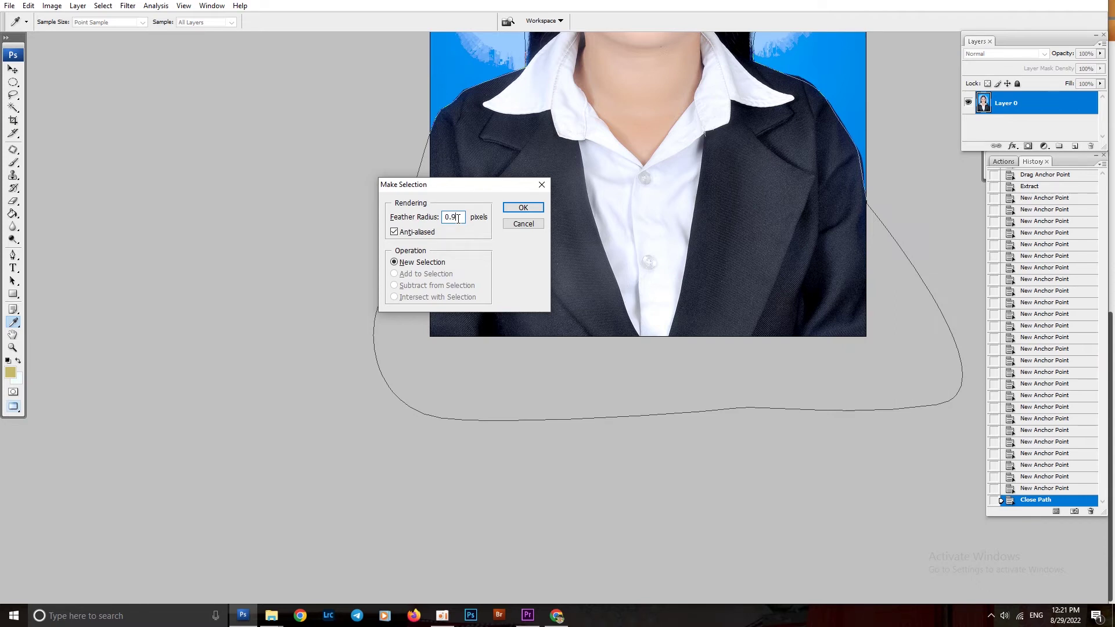
pyautogui.press('Return')
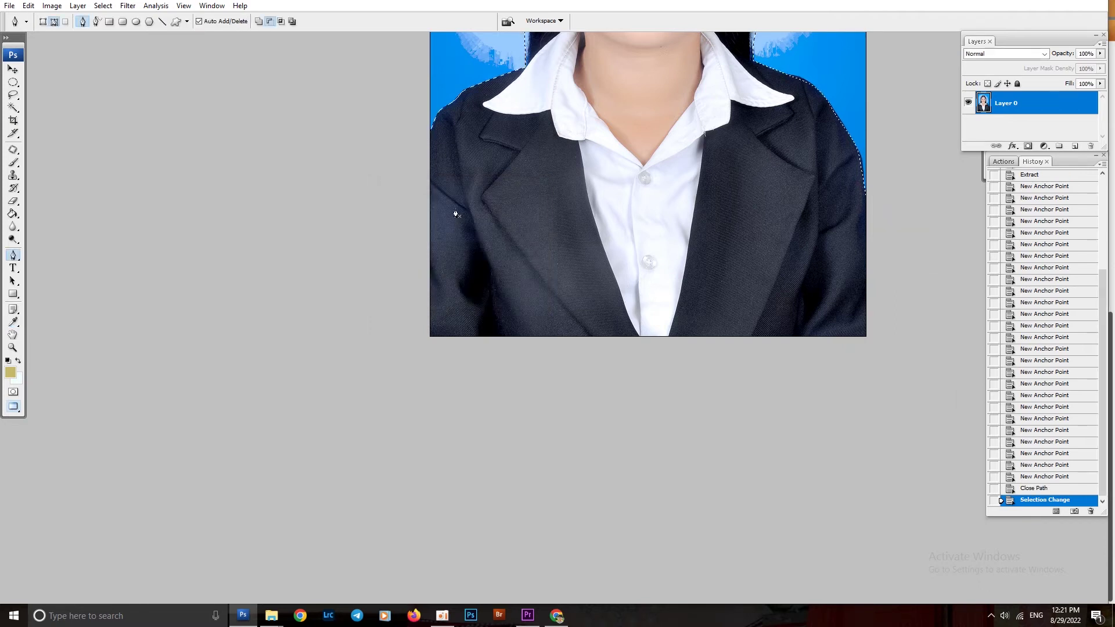
pyautogui.scroll(5, 494, 353)
pyautogui.scroll(5, 493, 352)
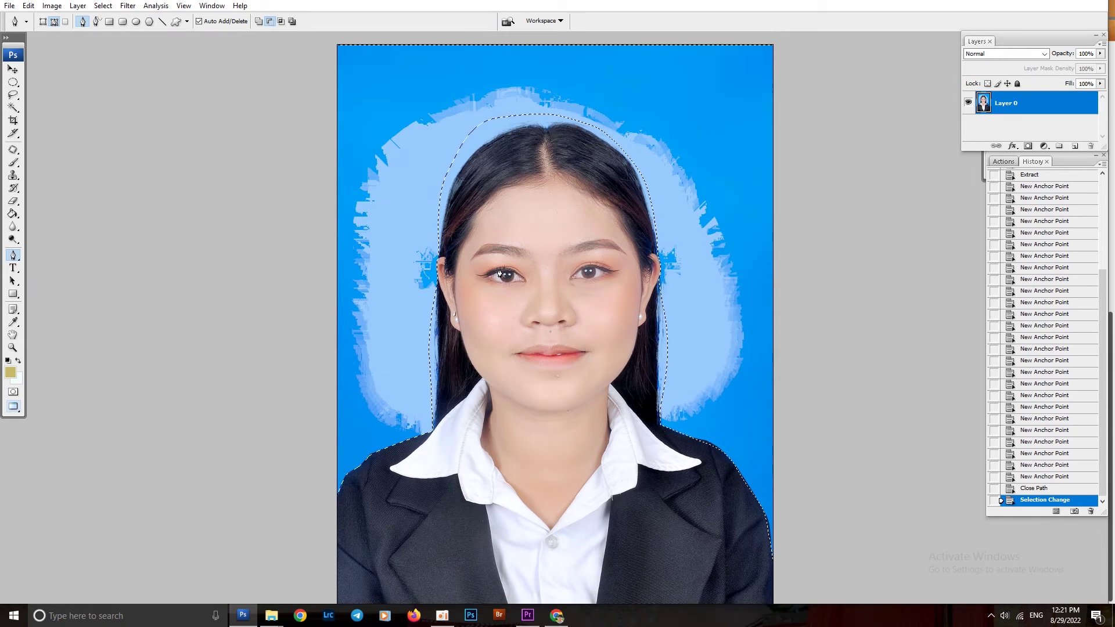
# Invert the selection, delete the blue backdrop around her, and deselect
pyautogui.hotkey('ctrl', 'shift', 'i')
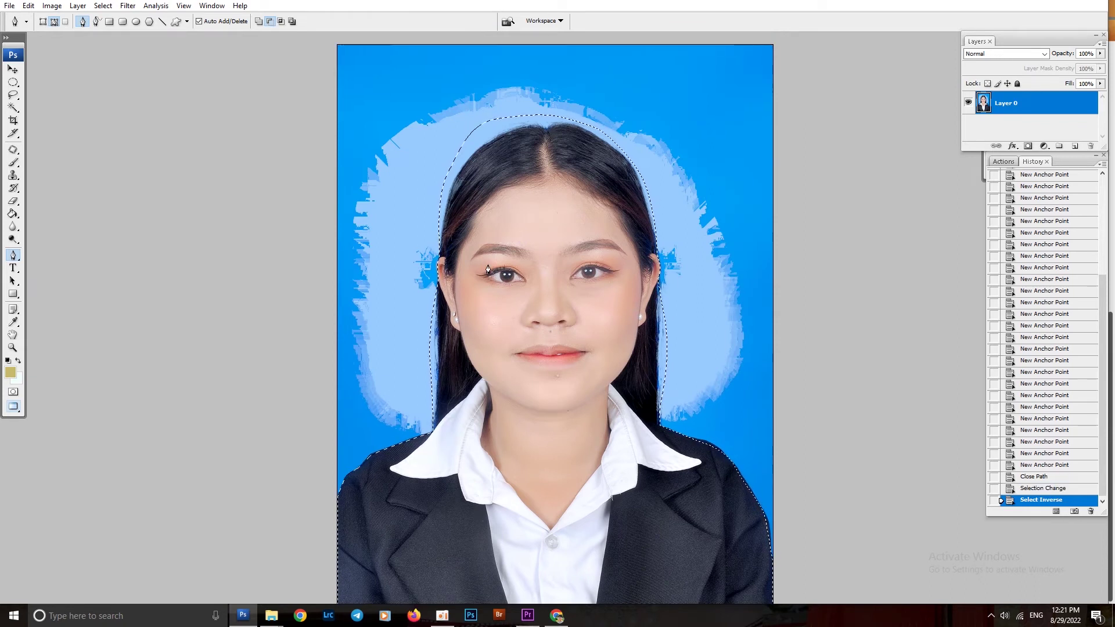
pyautogui.press('Delete')
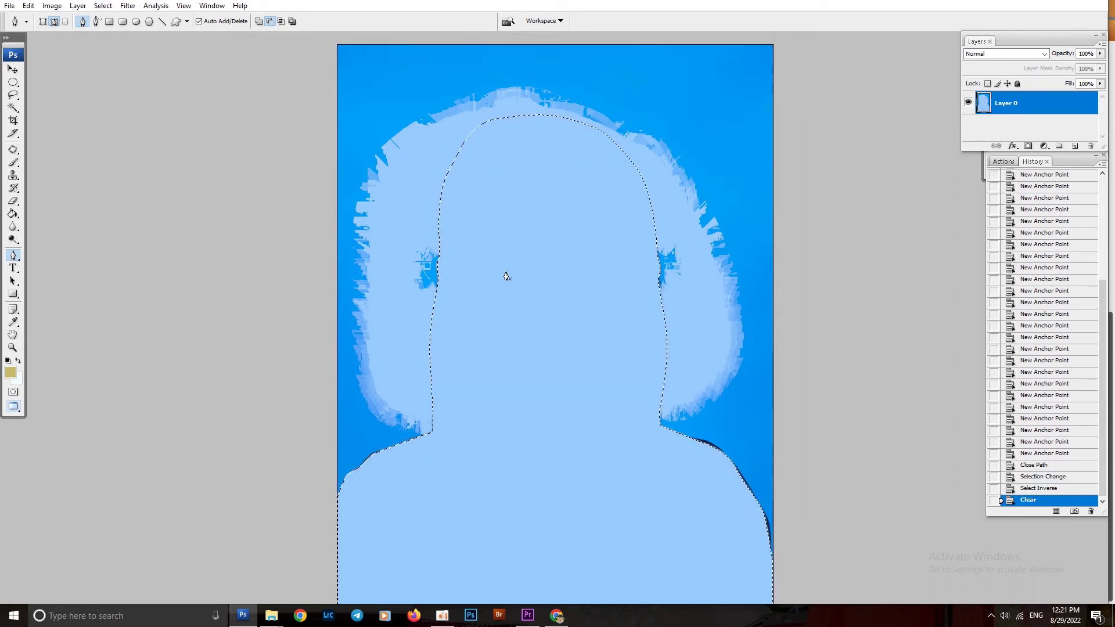
pyautogui.hotkey('ctrl', 'z')
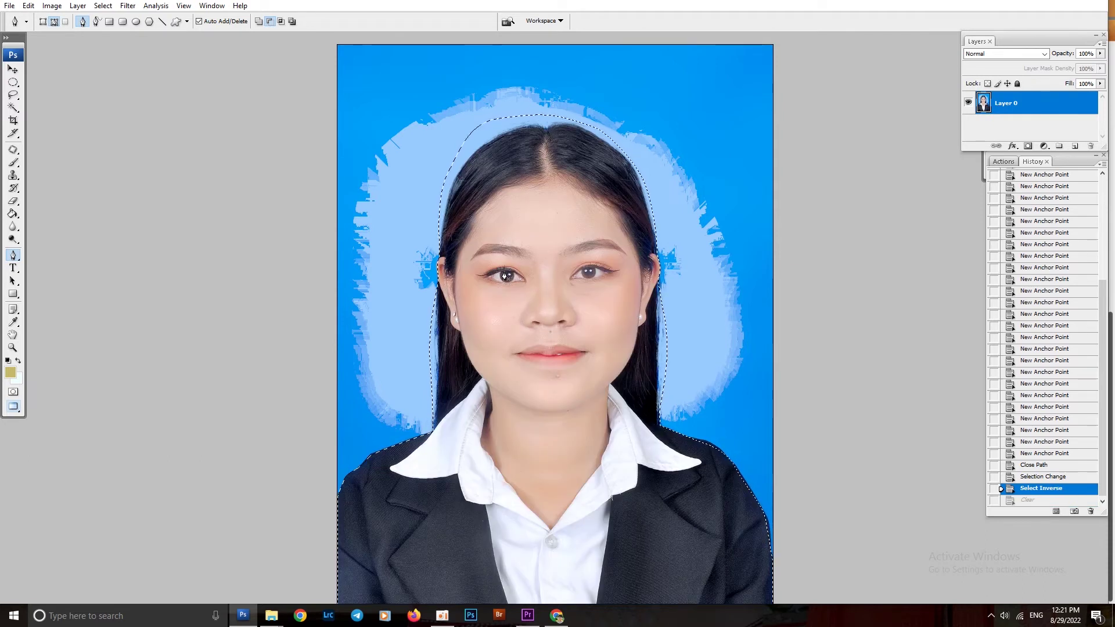
pyautogui.hotkey('ctrl', 'shift', 'i')
pyautogui.press('Delete')
pyautogui.hotkey('ctrl', 'd')
pyautogui.moveTo(508, 266); pyautogui.dragTo(536, 261)
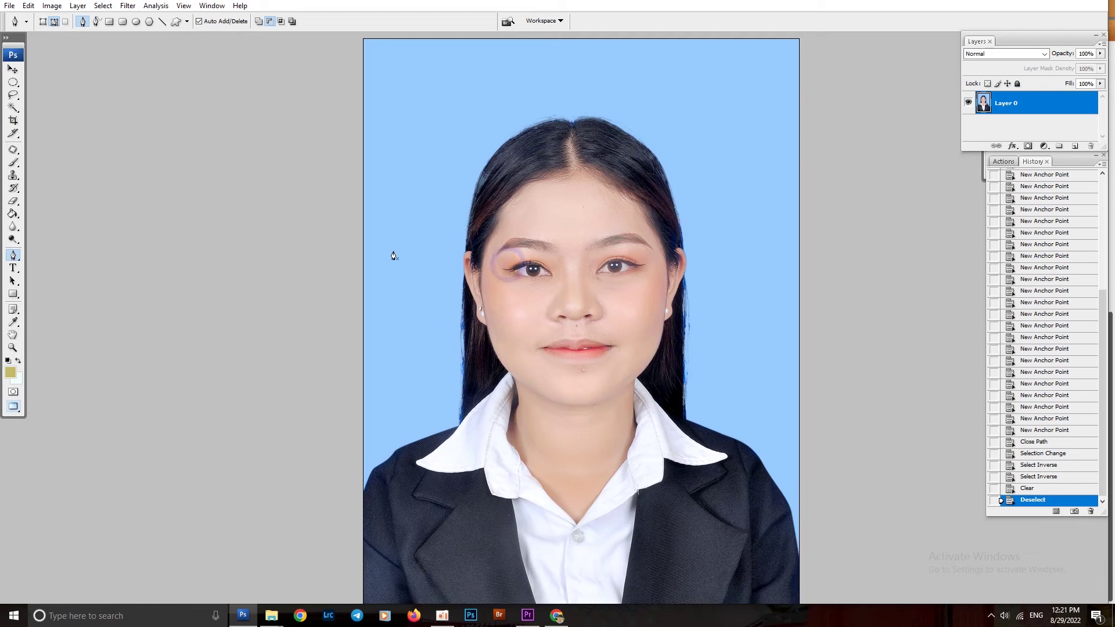
# Fill a new Layer 1 with pale cyan via Paint Bucket and move it beneath Layer 0
pyautogui.click(12, 215)
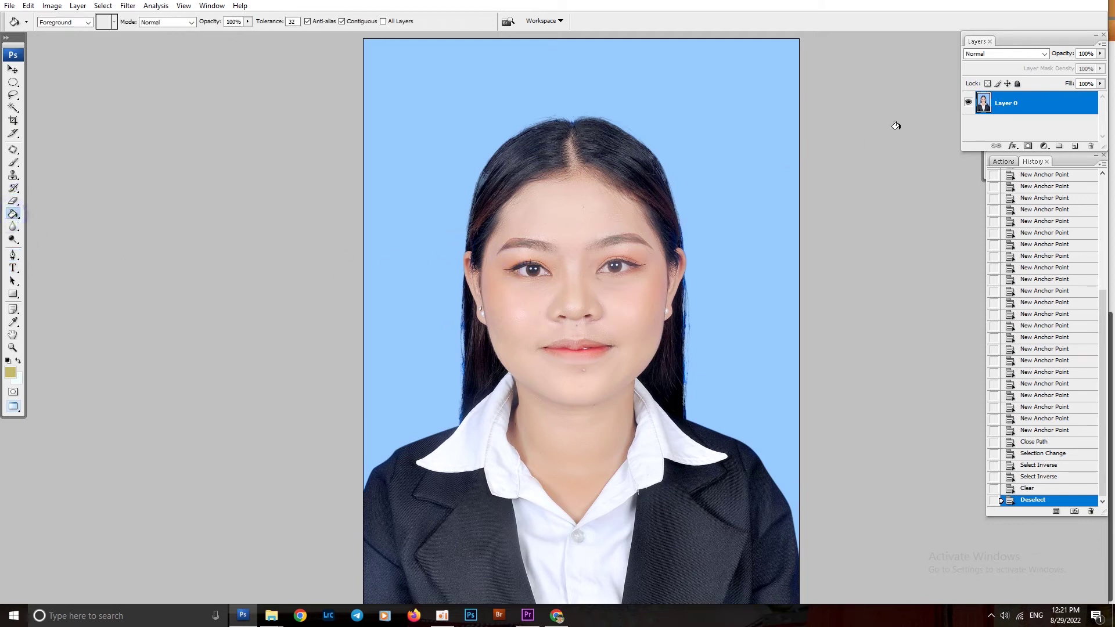
pyautogui.click(1076, 147)
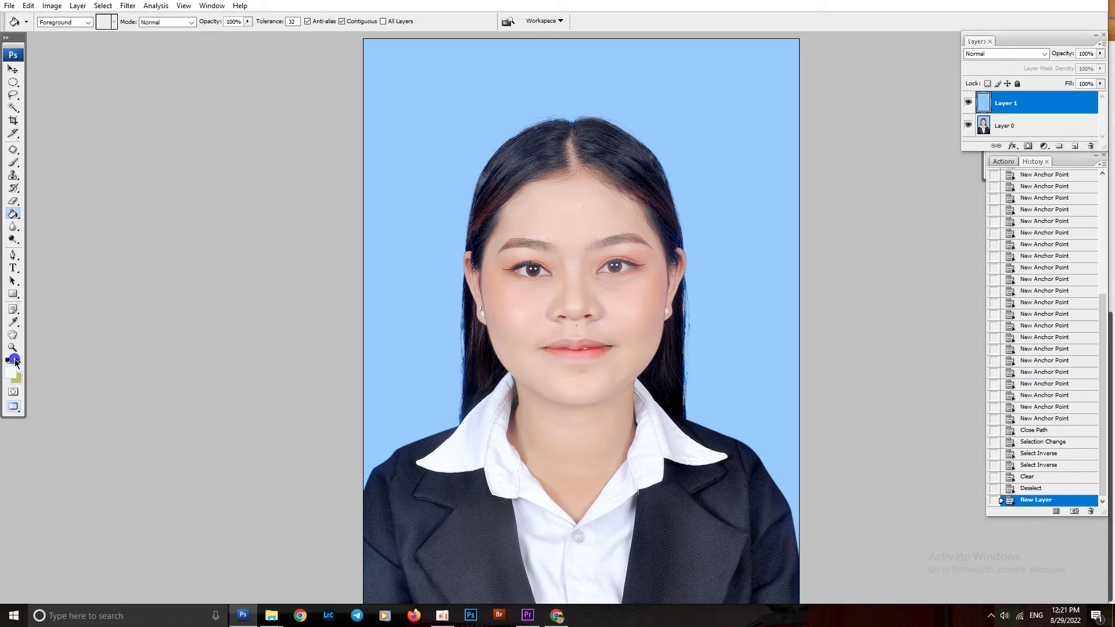
pyautogui.click(513, 301)
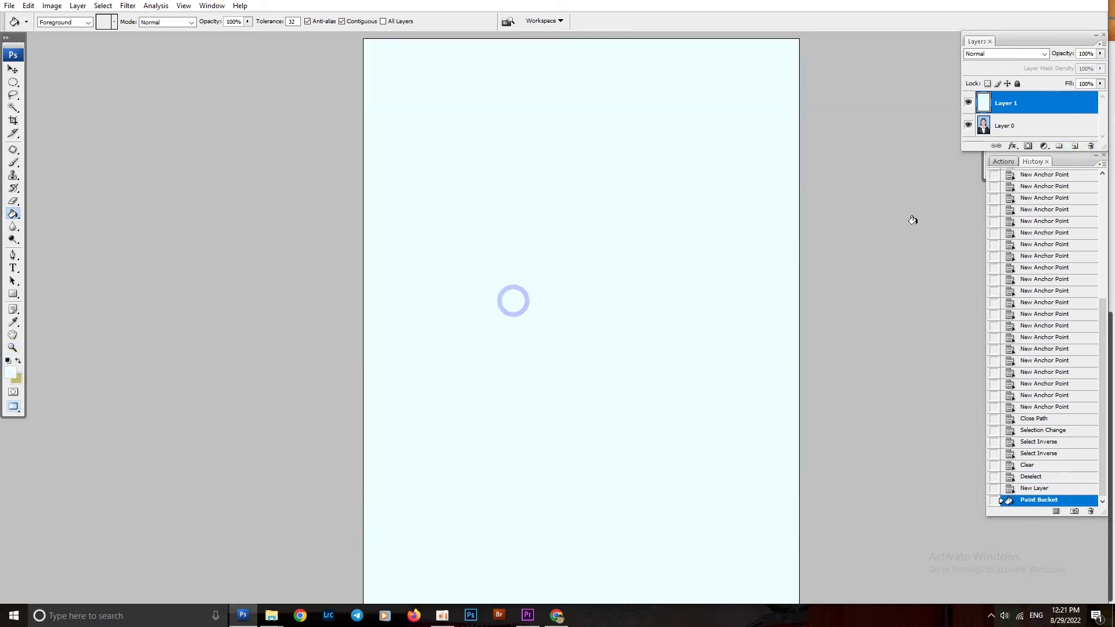
pyautogui.moveTo(1010, 124); pyautogui.dragTo(1014, 105)
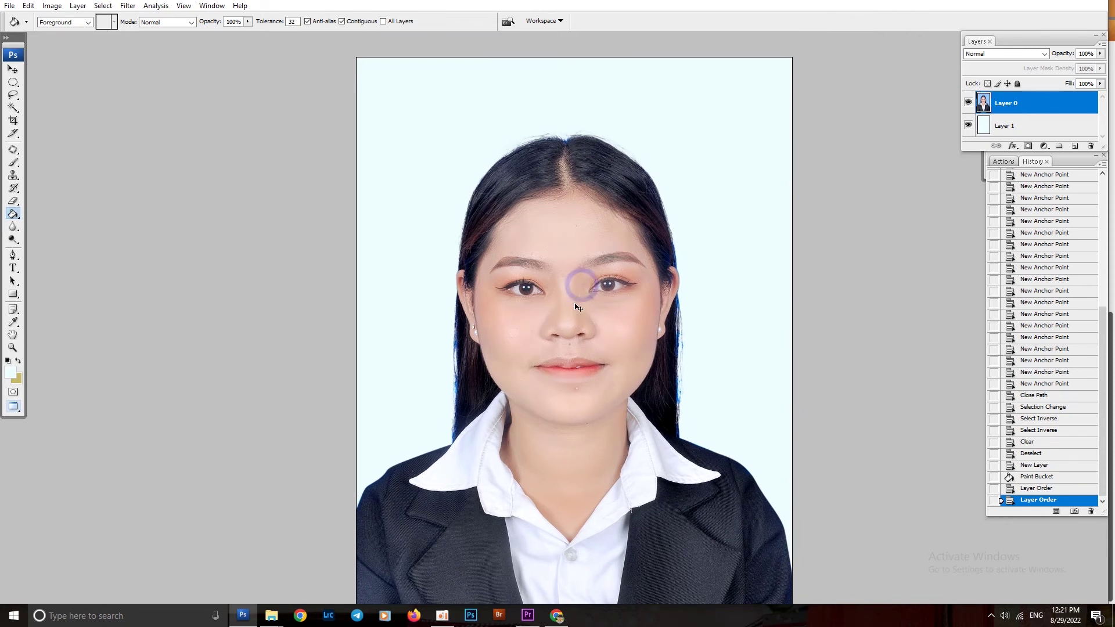
pyautogui.hotkey('ctrl', '-')
pyautogui.hotkey('ctrl', '-')
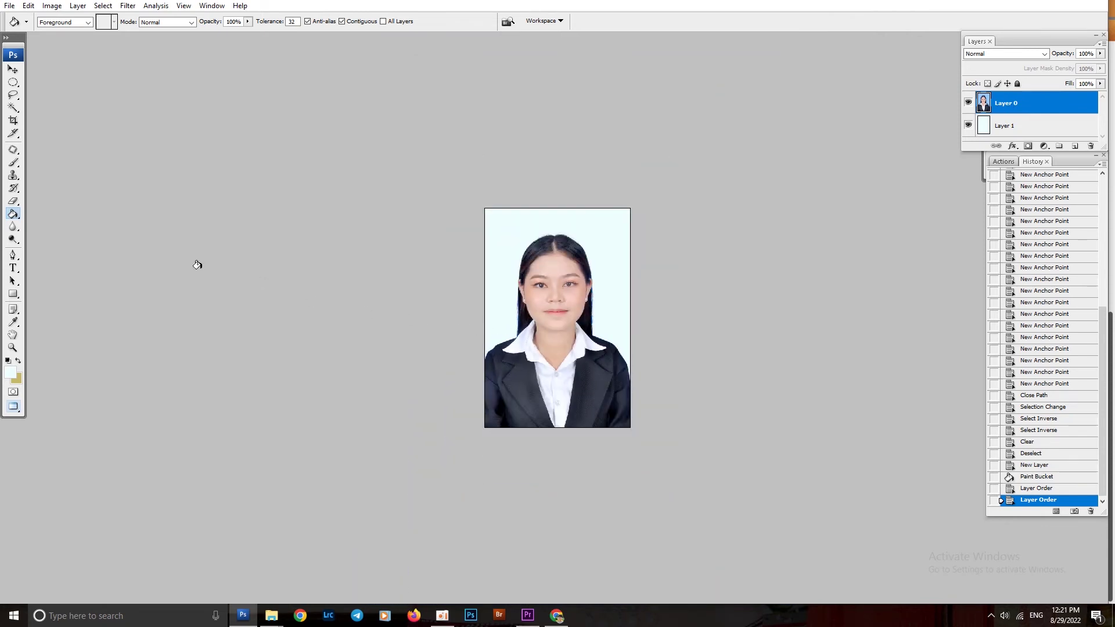
# Crop the portrait to 3.5 × 4.5 cm at 300 pixels/inch
pyautogui.click(13, 120)
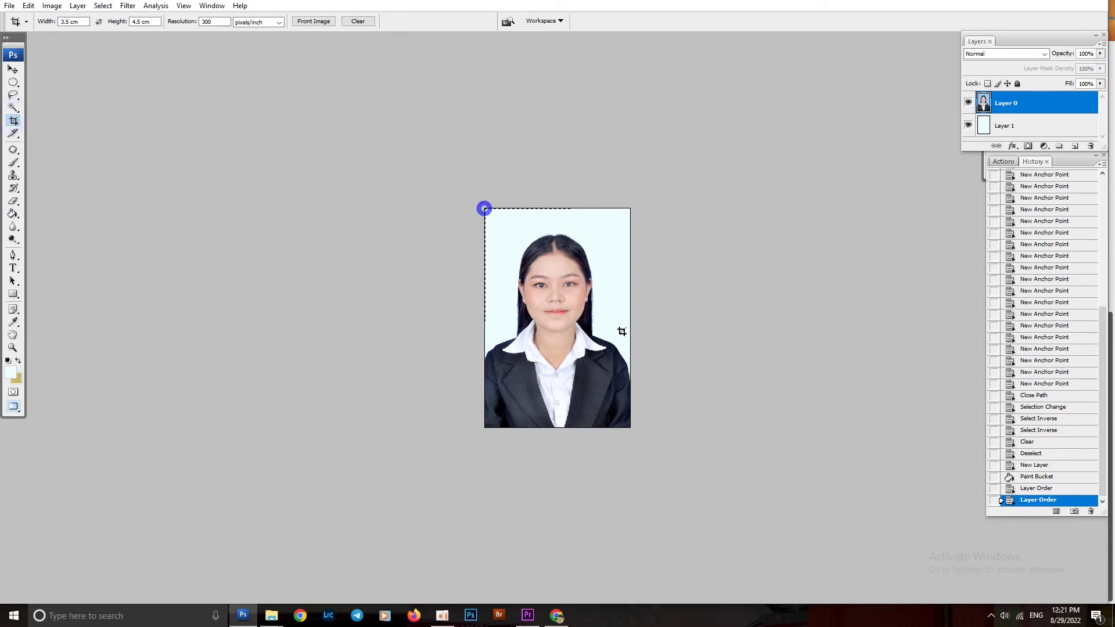
pyautogui.moveTo(622, 331); pyautogui.dragTo(629, 395)
pyautogui.moveTo(565, 334); pyautogui.dragTo(563, 349)
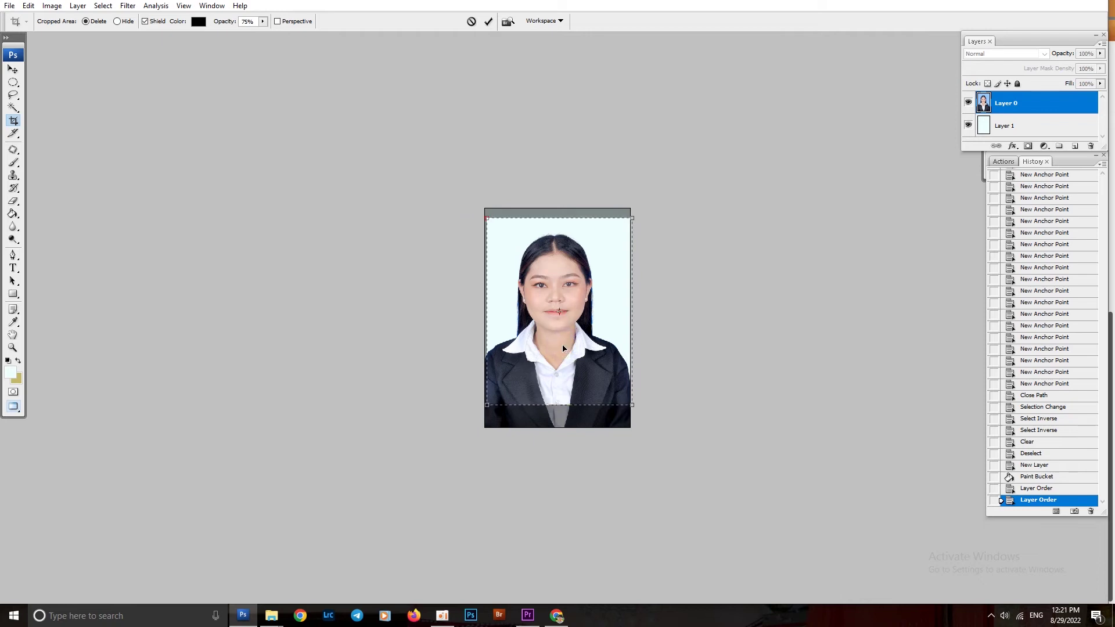
pyautogui.moveTo(563, 348); pyautogui.dragTo(569, 348)
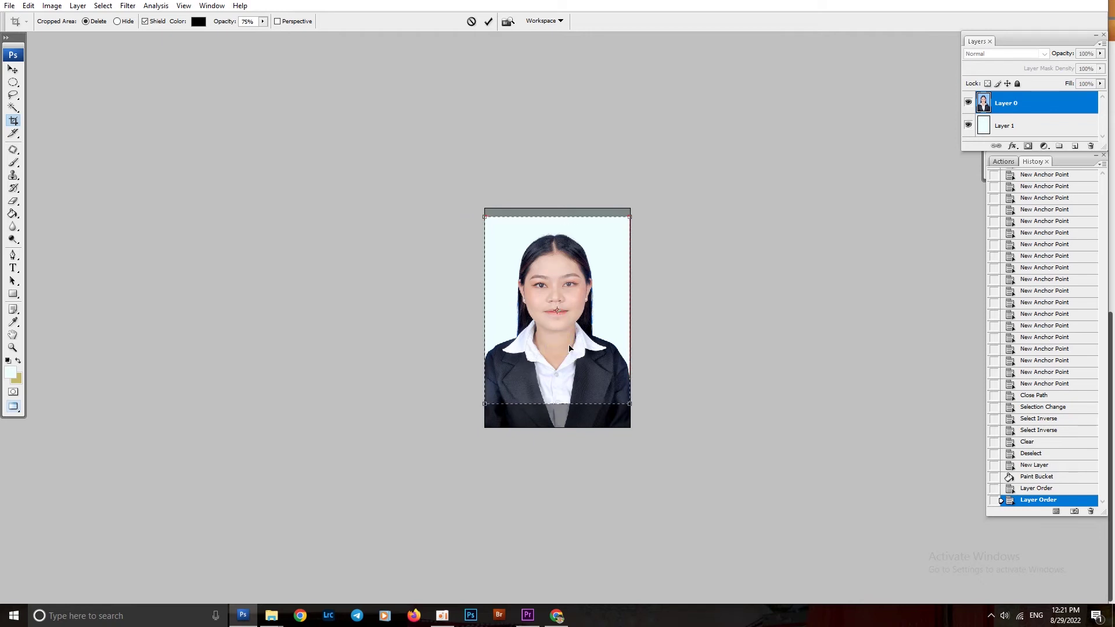
pyautogui.click(488, 21)
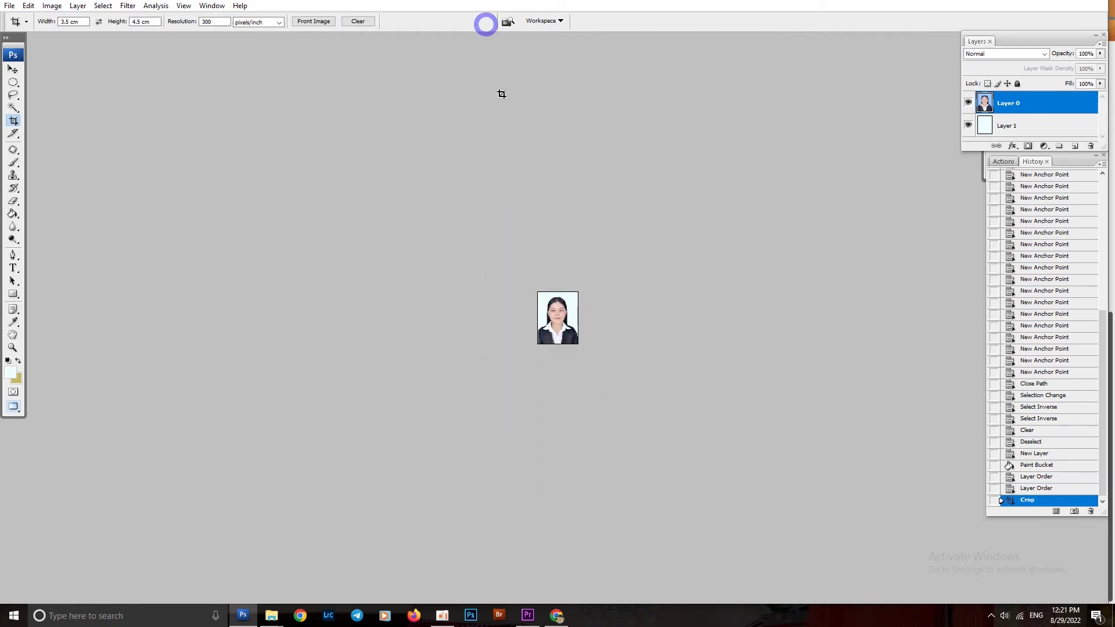
# Inspect the cropped photo and frame a second crop box around the whole image
pyautogui.keyDown('ctrl'); pyautogui.click(566, 323); pyautogui.keyUp('ctrl')
pyautogui.moveTo(625, 339); pyautogui.dragTo(501, 274)
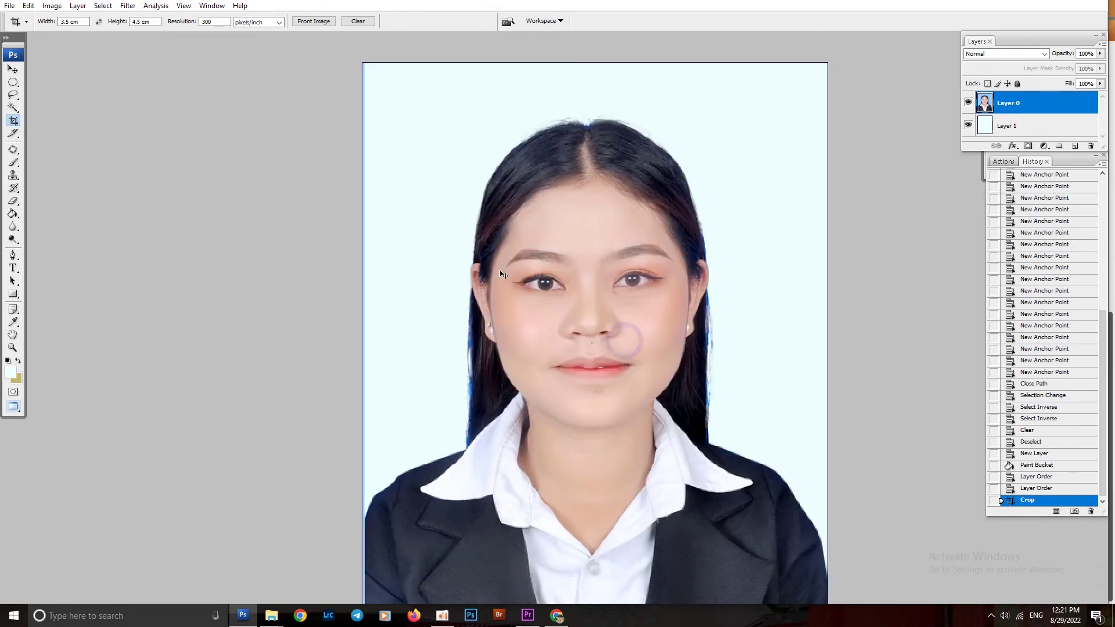
pyautogui.hotkey('ctrl', '-')
pyautogui.hotkey('ctrl', '-')
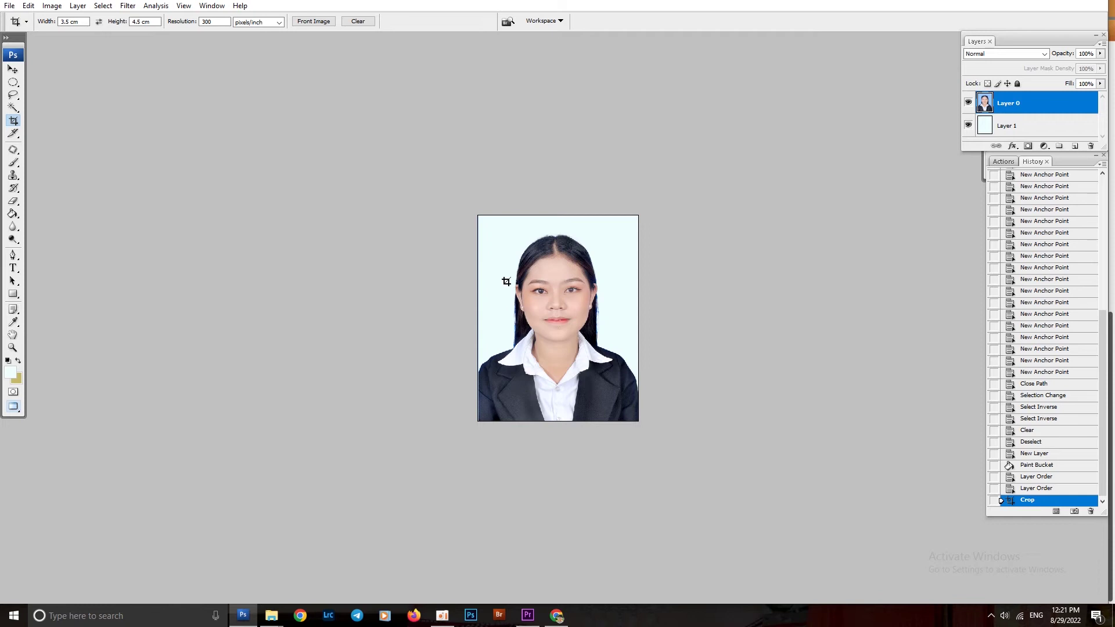
pyautogui.moveTo(478, 212); pyautogui.dragTo(688, 470)
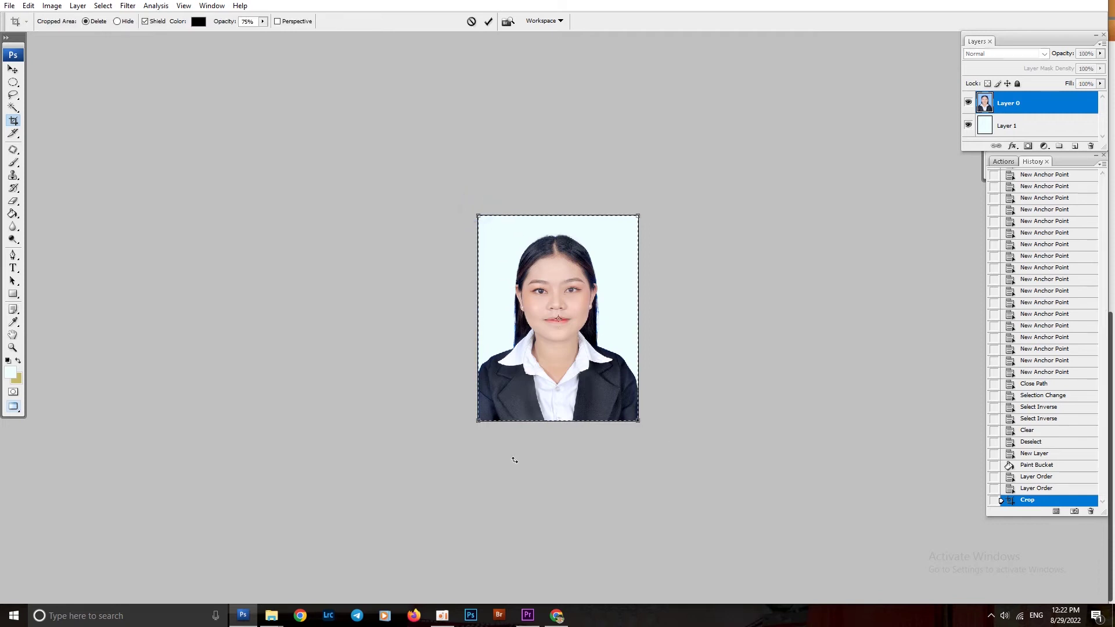
pyautogui.moveTo(479, 421); pyautogui.dragTo(481, 418)
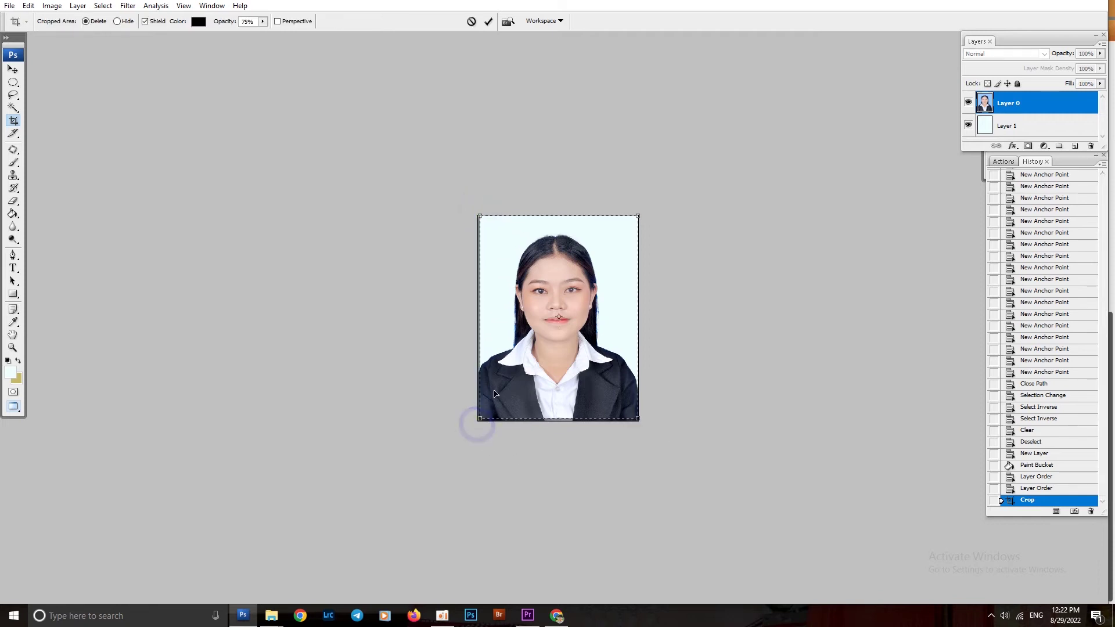
# Apply the second crop, flatten both layers, and convert the Background into Layer 0
pyautogui.click(488, 21)
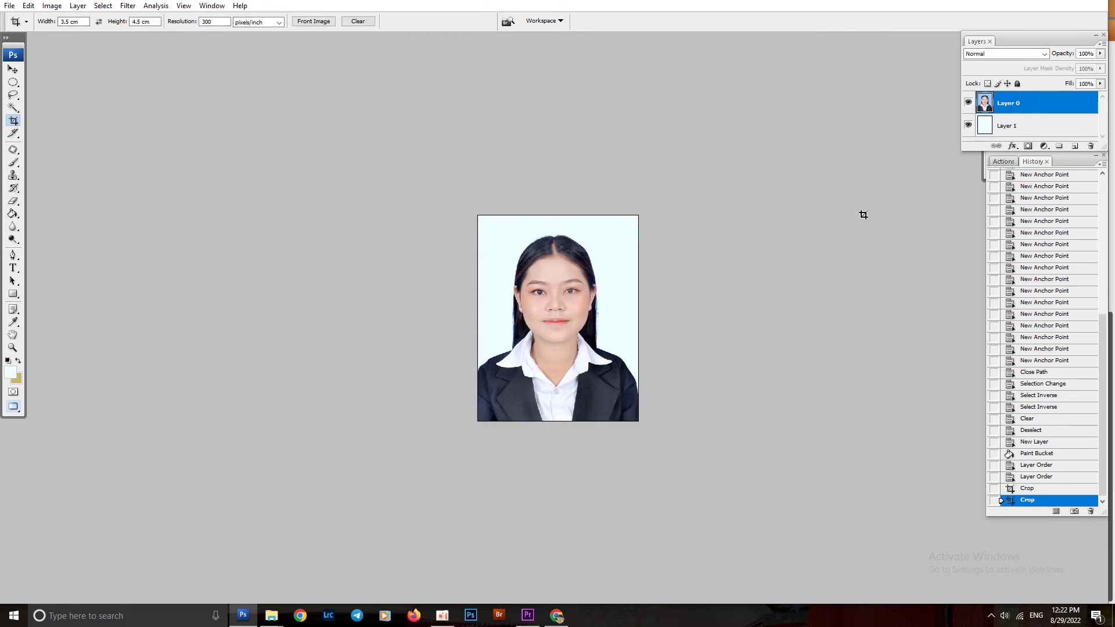
pyautogui.keyDown('shift'); pyautogui.click(1024, 123); pyautogui.keyUp('shift')
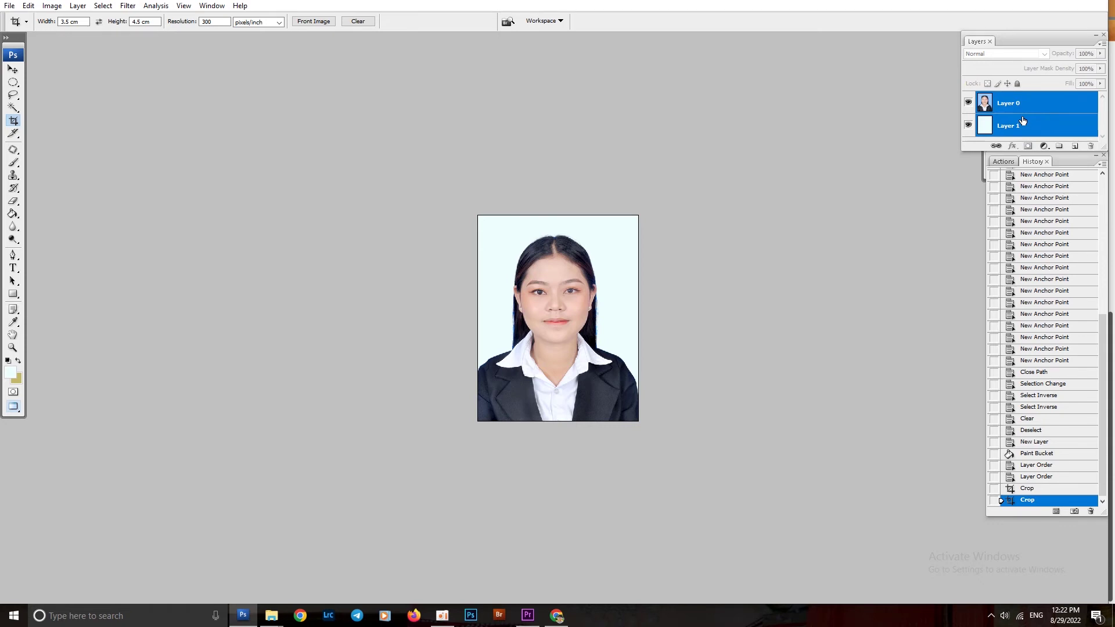
pyautogui.rightClick(1019, 113)
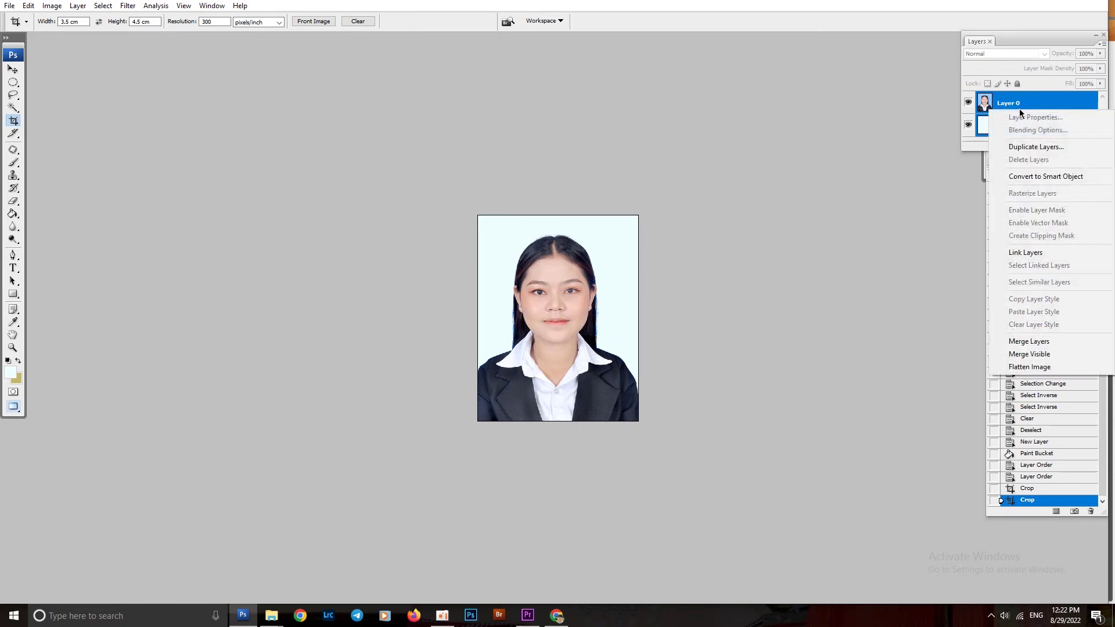
pyautogui.click(1030, 367)
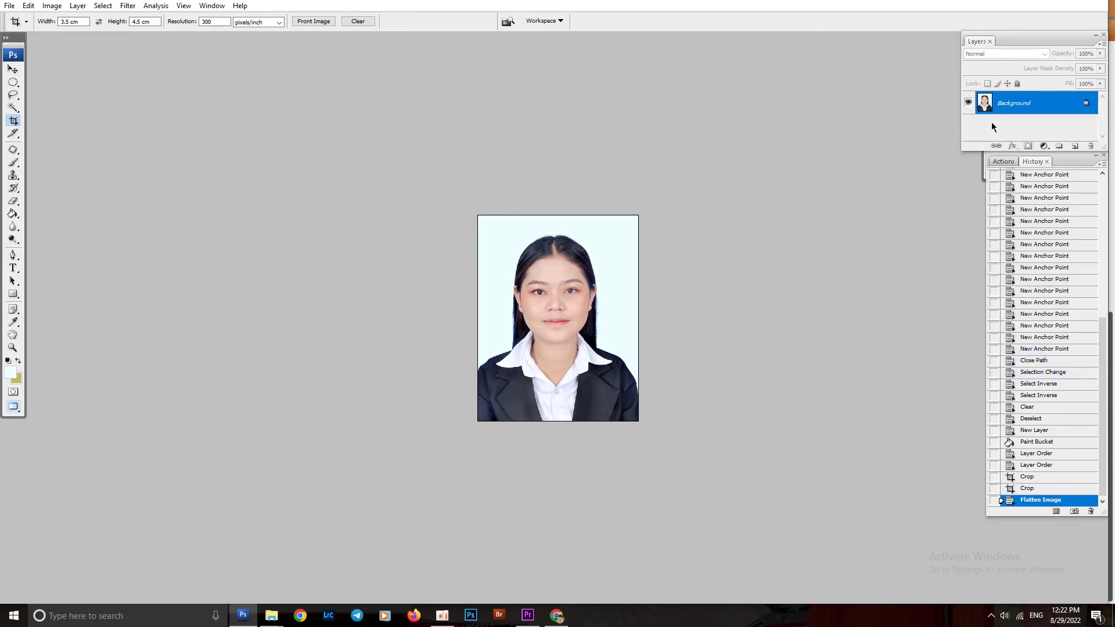
pyautogui.doubleClick(1012, 104)
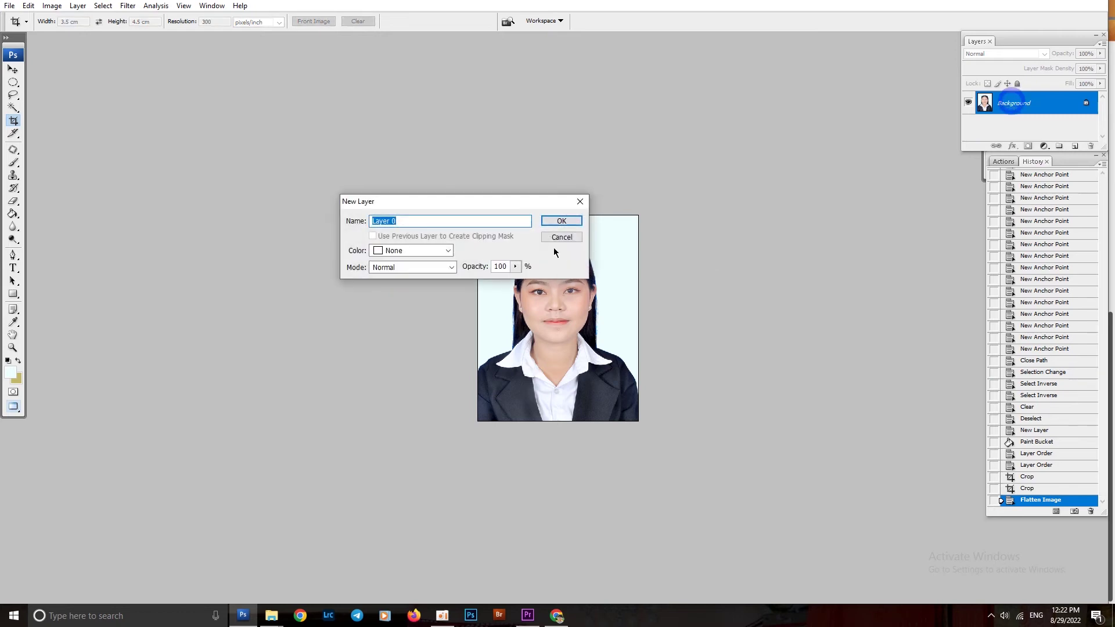
pyautogui.click(564, 221)
# Set the foreground colour to pure blue
pyautogui.press('alt')
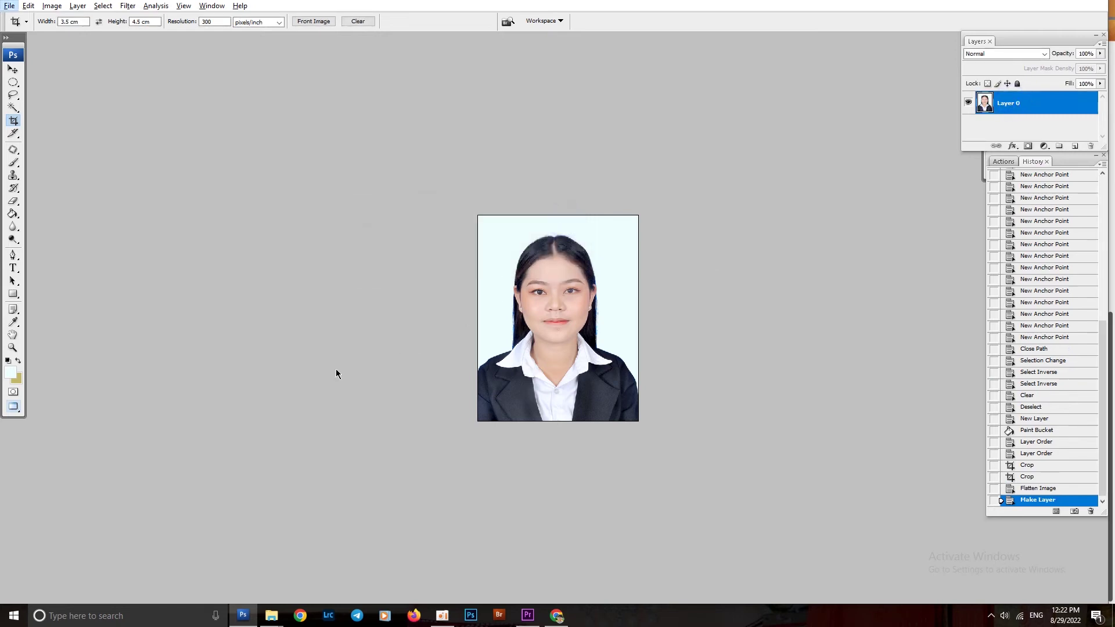
pyautogui.press('x')
pyautogui.click(9, 375)
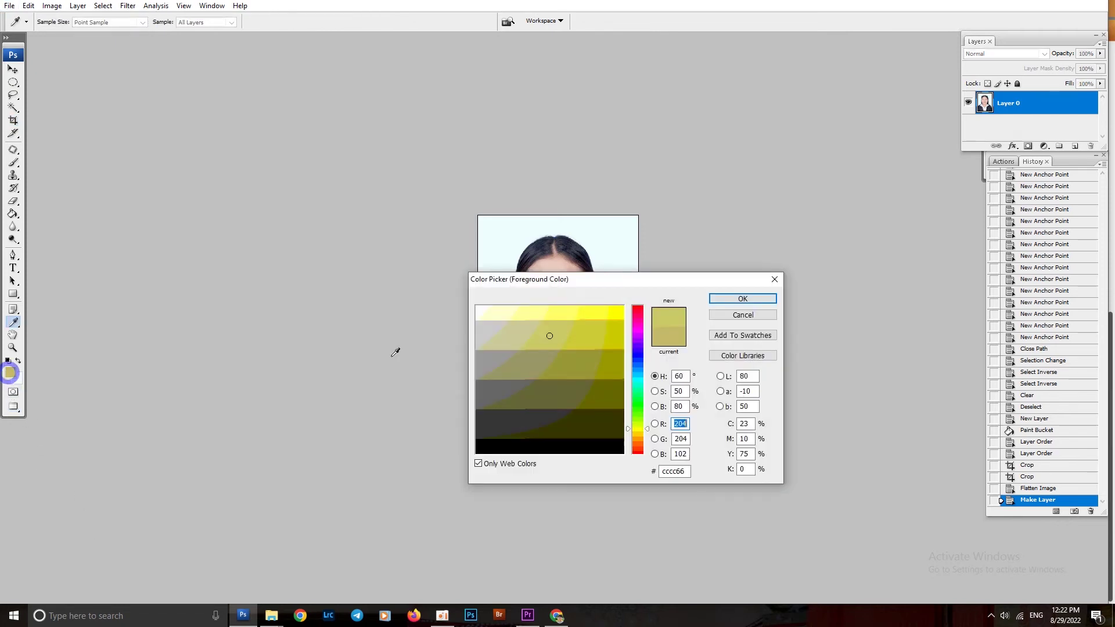
pyautogui.click(641, 362)
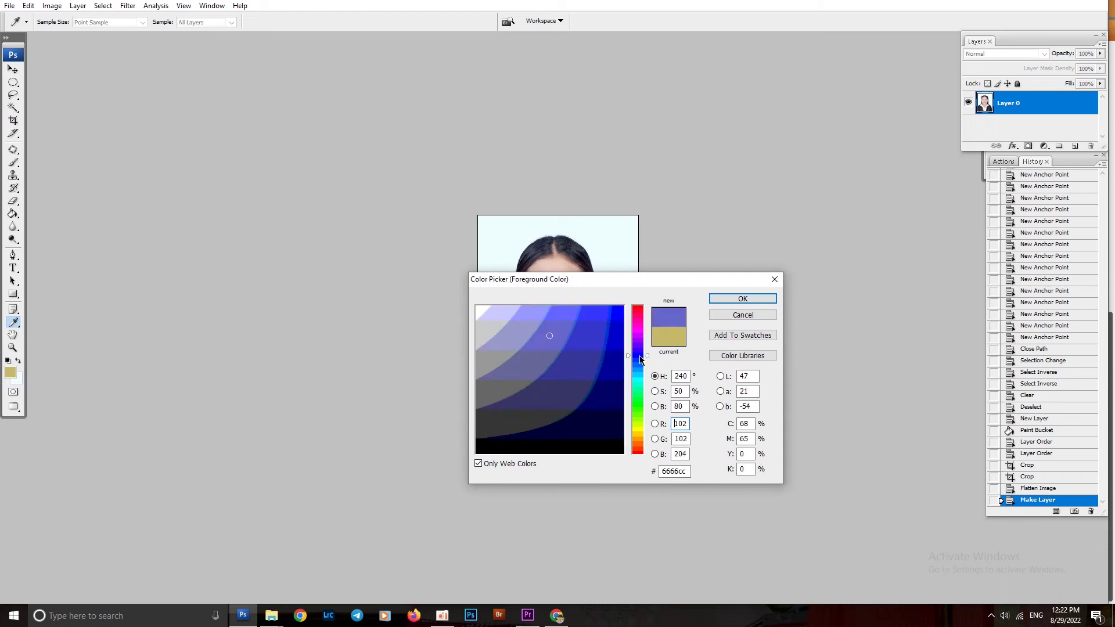
pyautogui.click(620, 312)
pyautogui.click(735, 298)
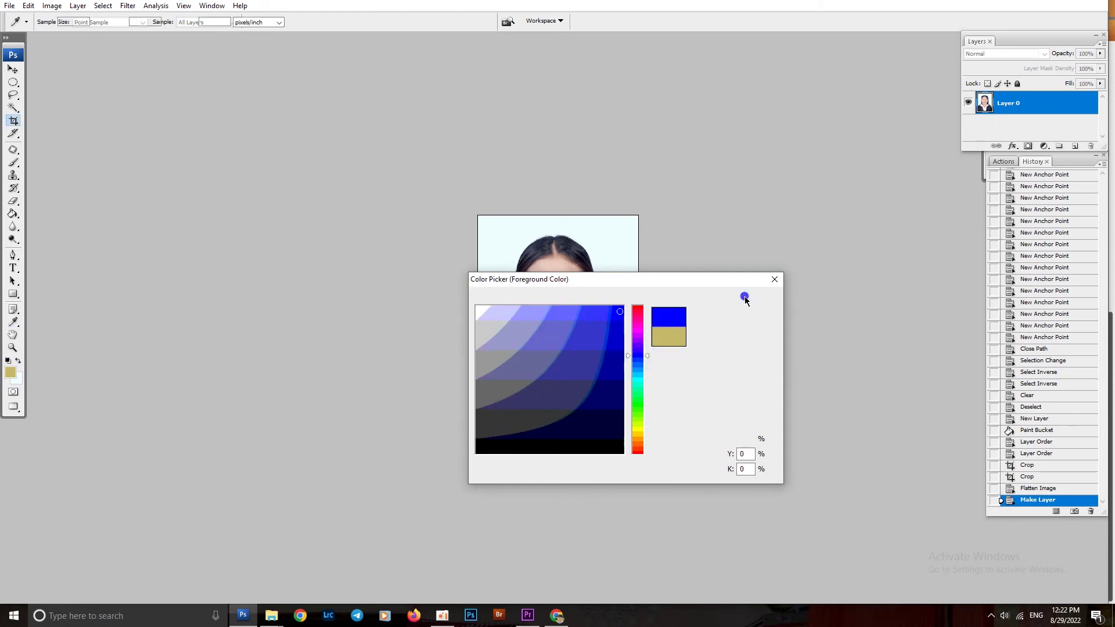
# Stroke the photo with a 2 px blue border at Center location
pyautogui.press('c')
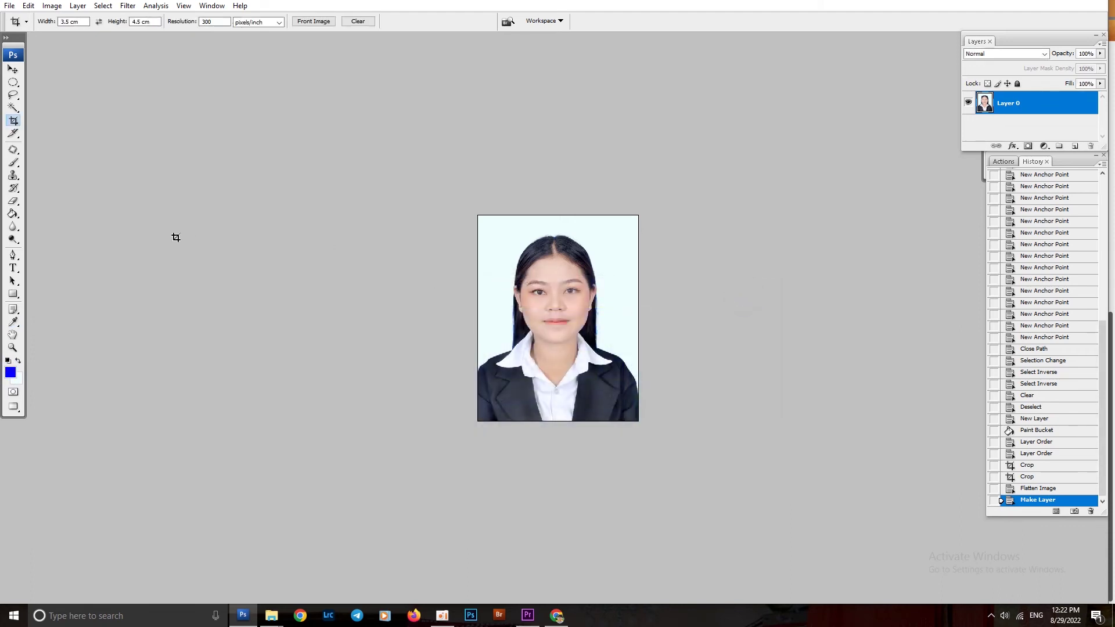
pyautogui.hotkey('alt', 'e')
pyautogui.press('s')
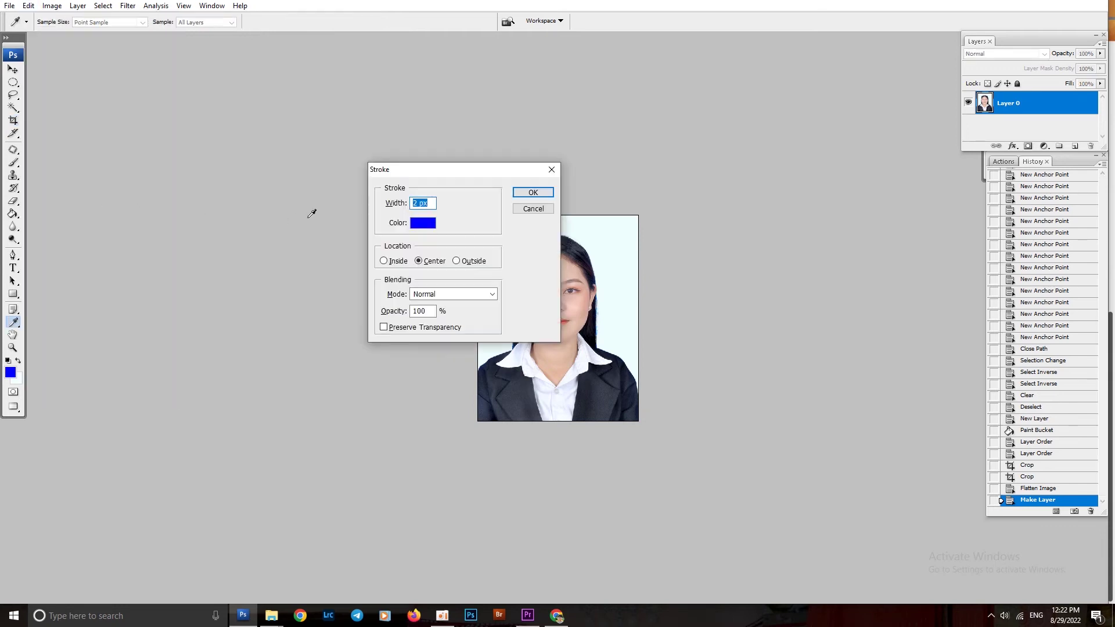
pyautogui.press('Return')
pyautogui.click(565, 281)
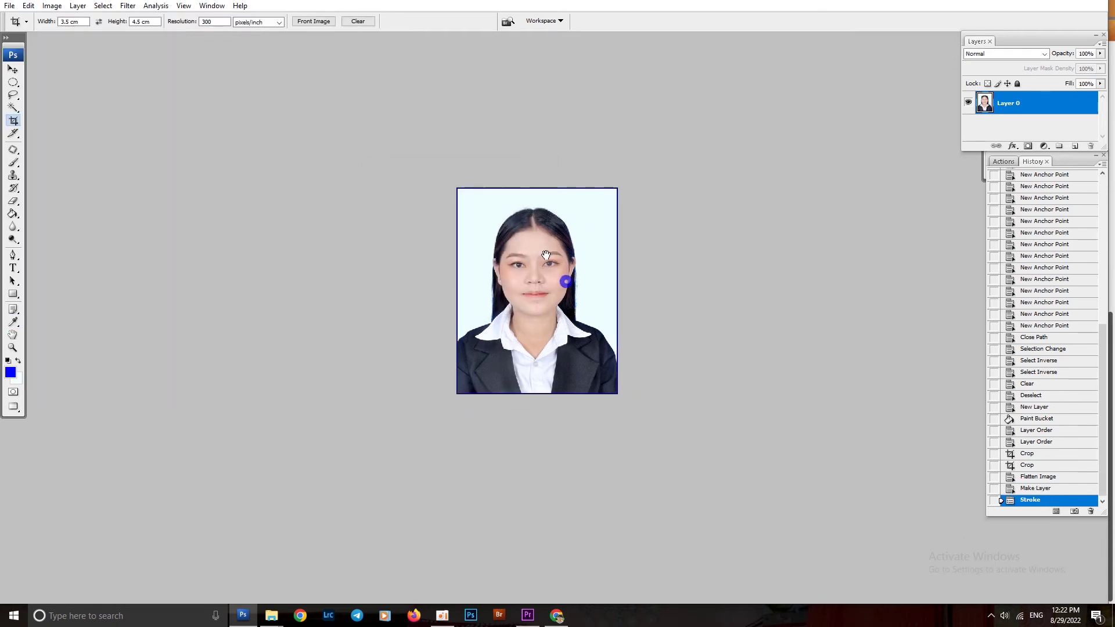
# Enlarge the canvas to 15 × 10 cm using centimetre units
pyautogui.hotkey('ctrl', 'alt', 'c')
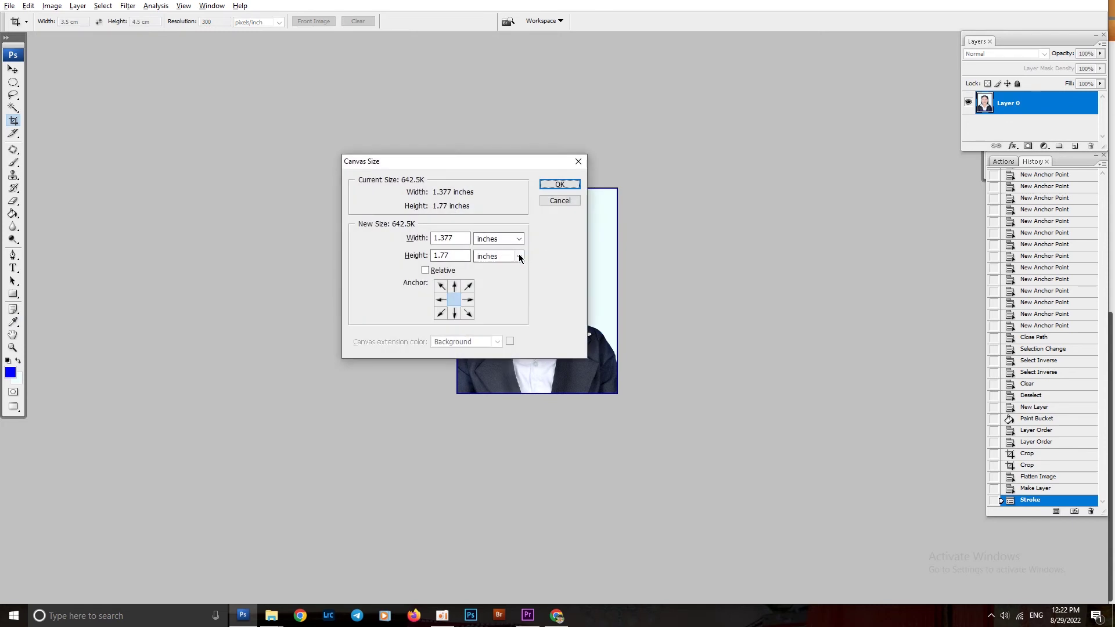
pyautogui.click(500, 243)
pyautogui.click(498, 273)
pyautogui.doubleClick(462, 236)
pyautogui.write('15')
pyautogui.doubleClick(456, 254)
pyautogui.doubleClick(444, 256)
pyautogui.write('10')
pyautogui.press('Return')
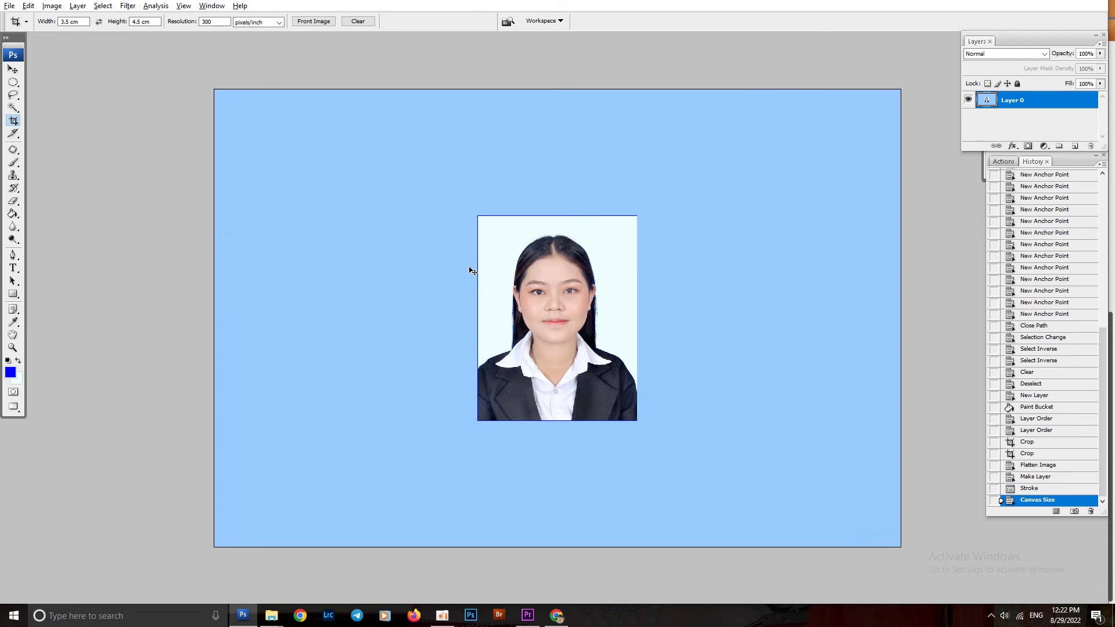
# Move the bordered portrait into the canvas's top-left corner
pyautogui.hotkey('ctrl', '-')
pyautogui.hotkey('ctrl', '-')
pyautogui.press('v')
pyautogui.moveTo(552, 322); pyautogui.dragTo(437, 262)
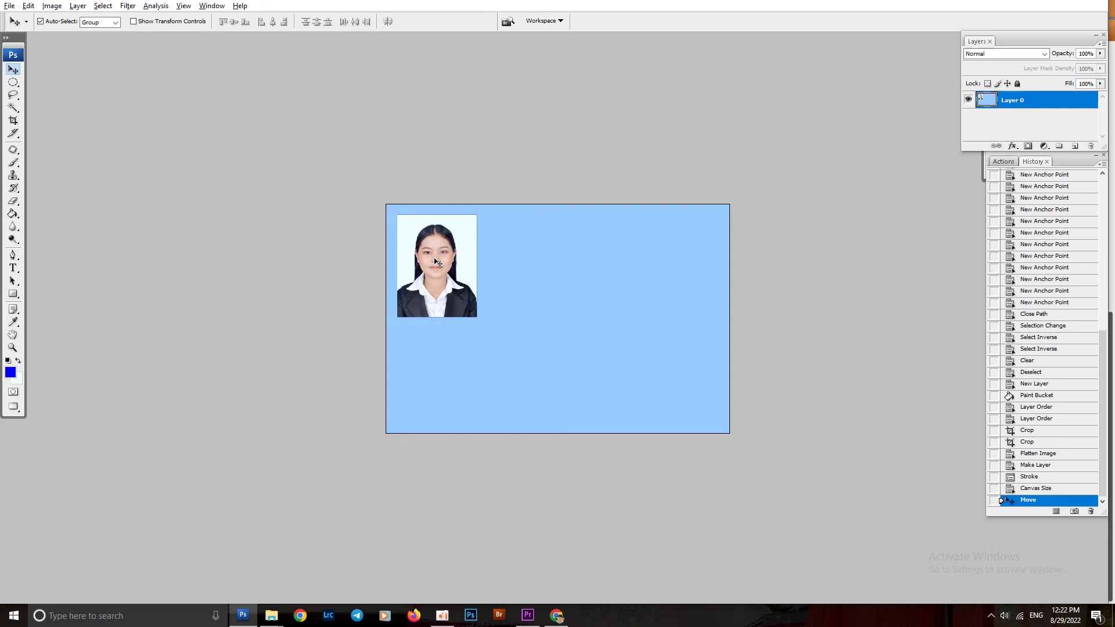
# Duplicate the portrait below the original and merge the two layers
pyautogui.hotkey('ctrl', '+')
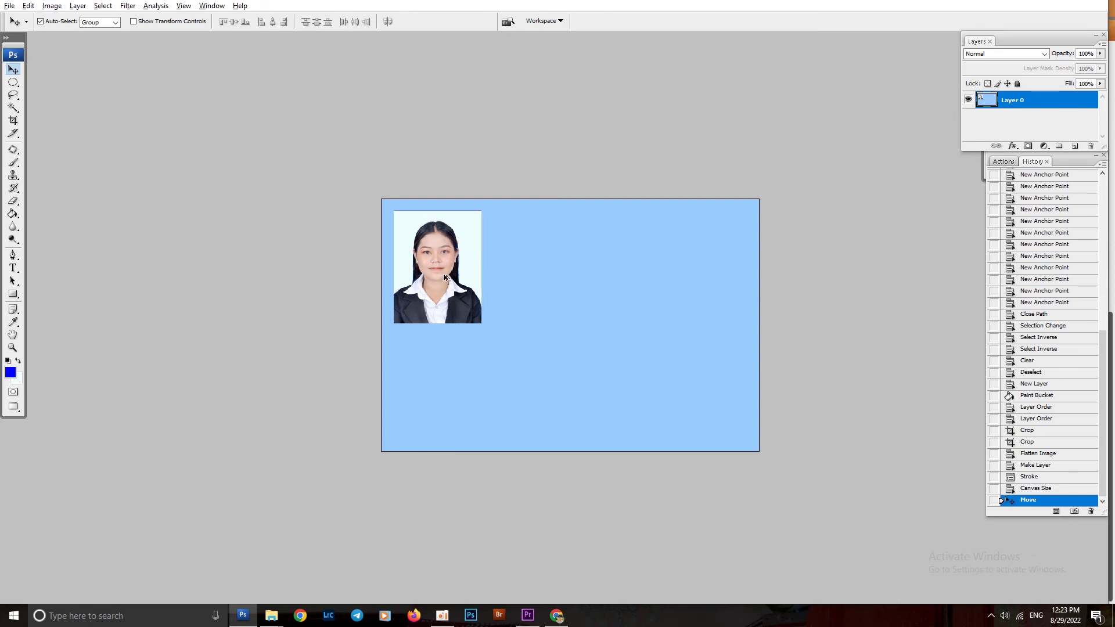
pyautogui.moveTo(444, 277); pyautogui.dragTo(421, 366)
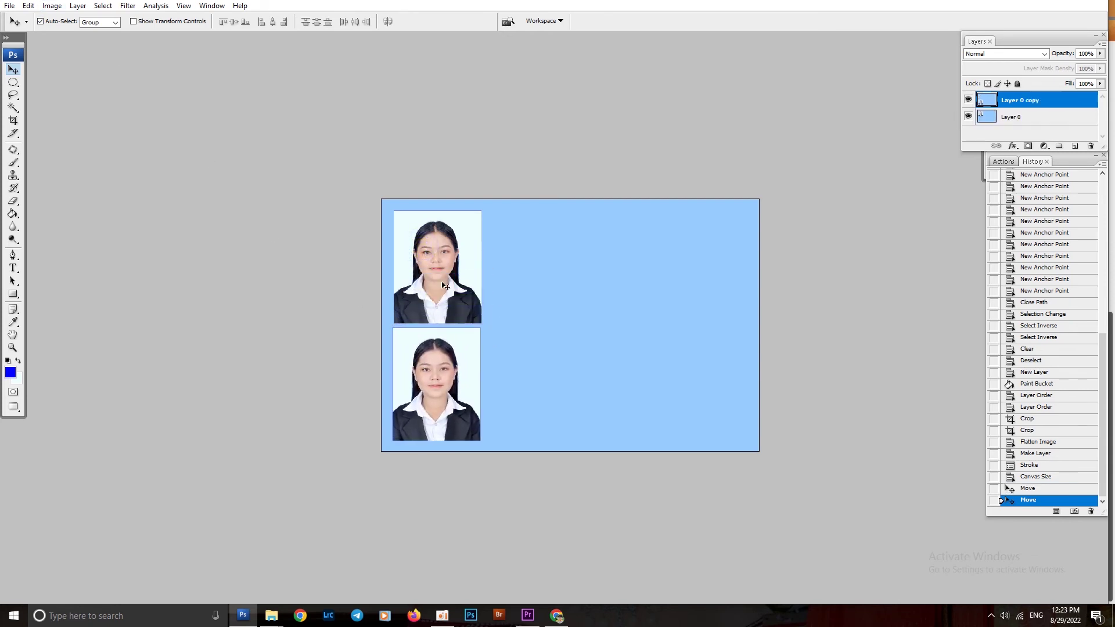
pyautogui.keyDown('shift'); pyautogui.click(1034, 117); pyautogui.keyUp('shift')
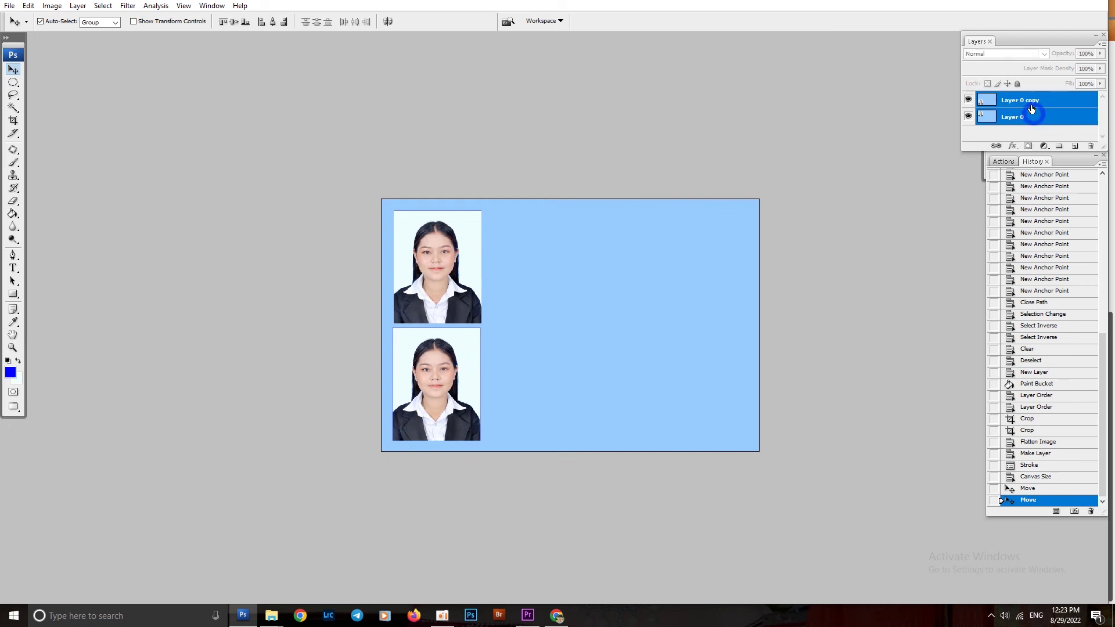
pyautogui.rightClick(1032, 105)
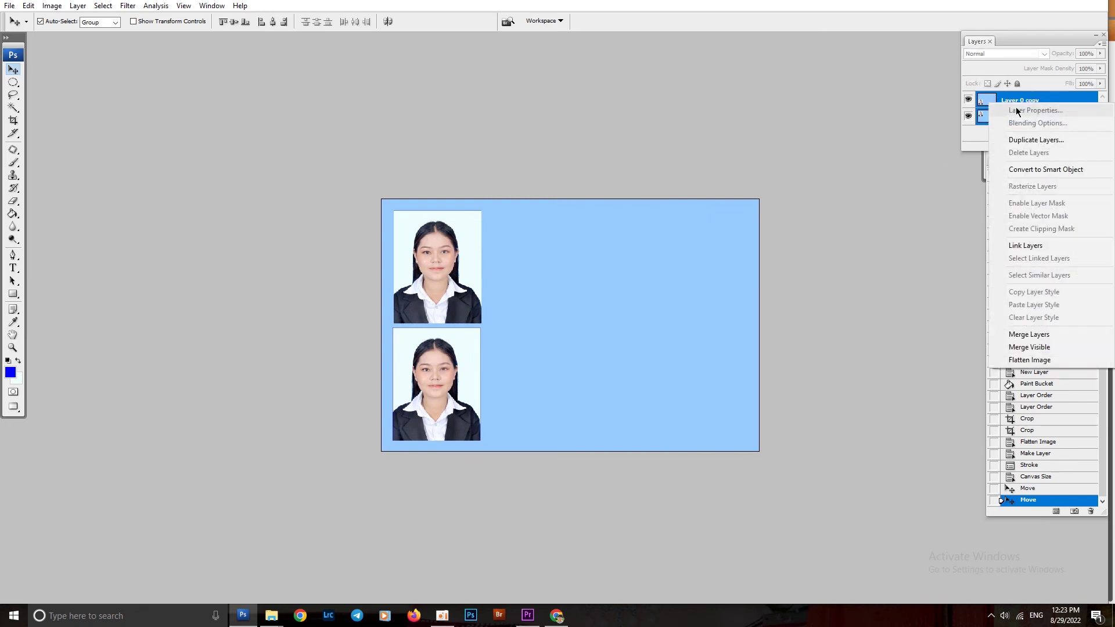
pyautogui.click(1029, 336)
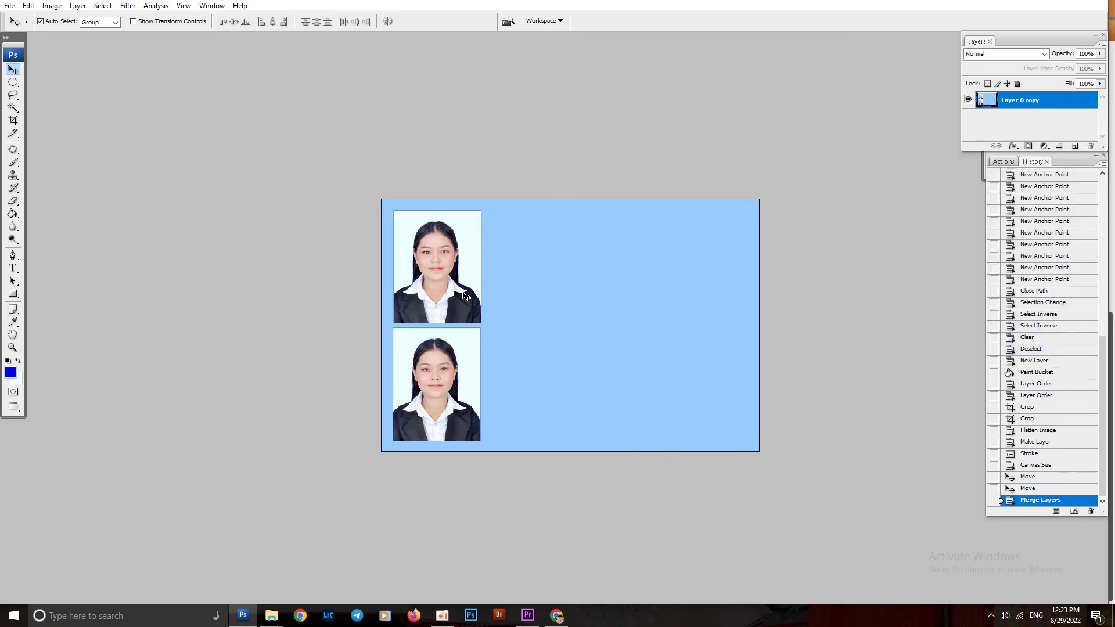
# Duplicate the portrait pair to the right and merge into one four-photo layer
pyautogui.moveTo(453, 289); pyautogui.dragTo(543, 289)
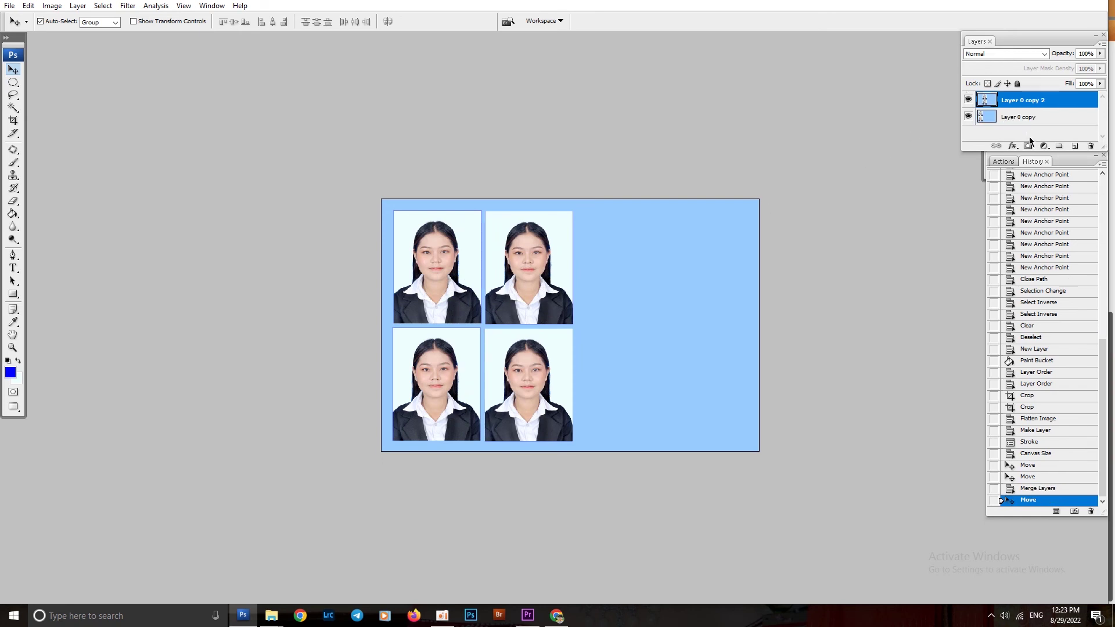
pyautogui.keyDown('shift'); pyautogui.click(1029, 119); pyautogui.keyUp('shift')
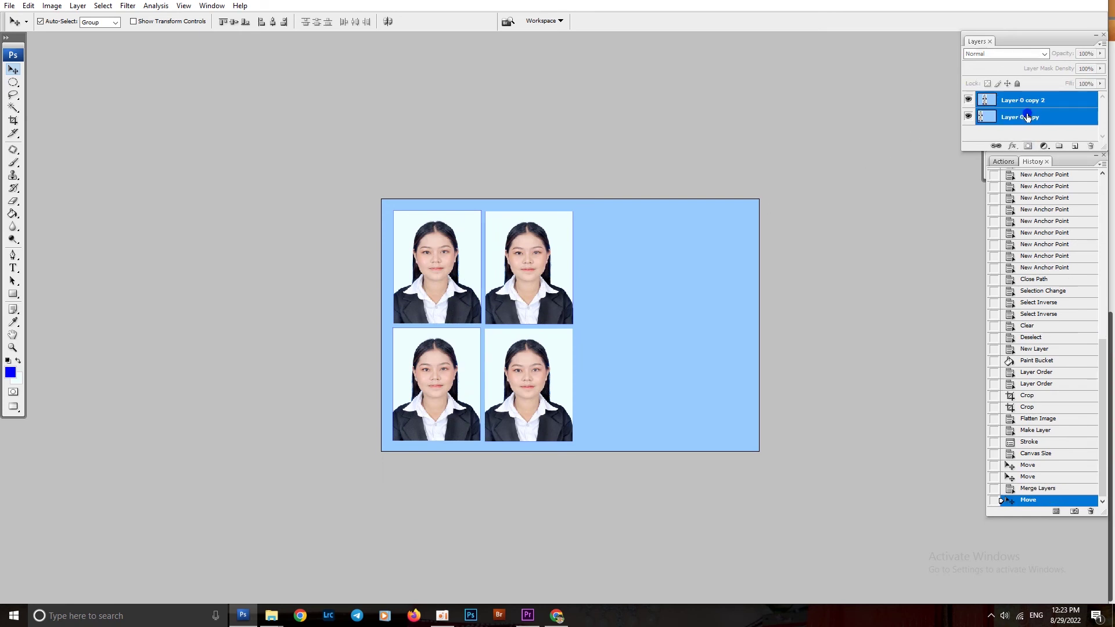
pyautogui.rightClick(1027, 106)
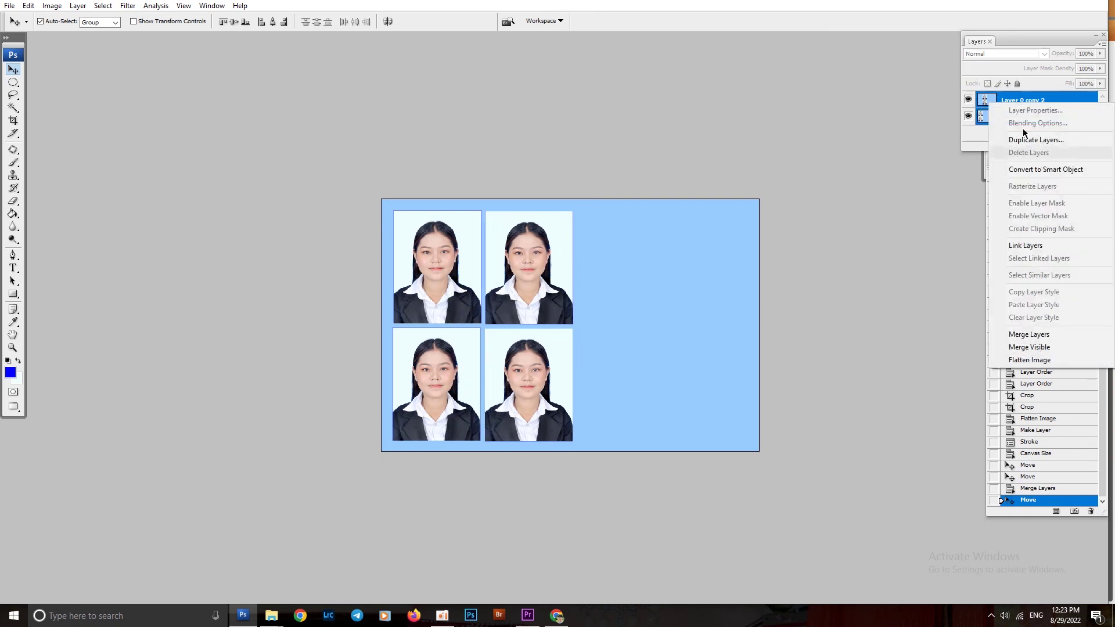
pyautogui.click(1031, 334)
# Copy the four-photo block to the right and nudge both blocks for even spacing
pyautogui.moveTo(506, 274); pyautogui.dragTo(690, 274)
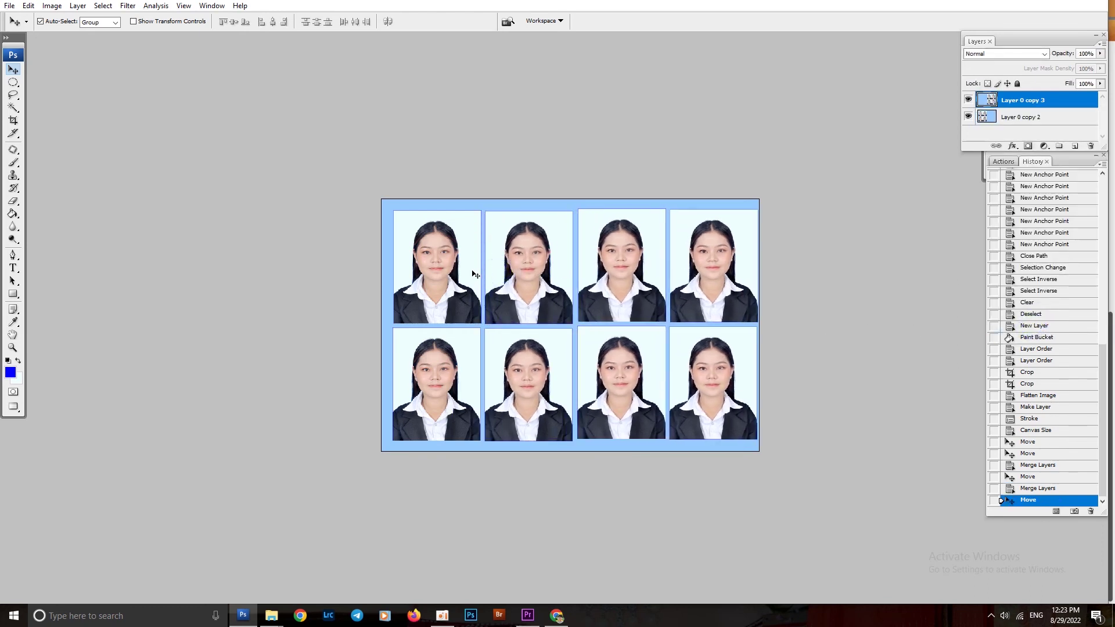
pyautogui.moveTo(475, 274); pyautogui.dragTo(467, 274)
pyautogui.moveTo(604, 276); pyautogui.dragTo(597, 276)
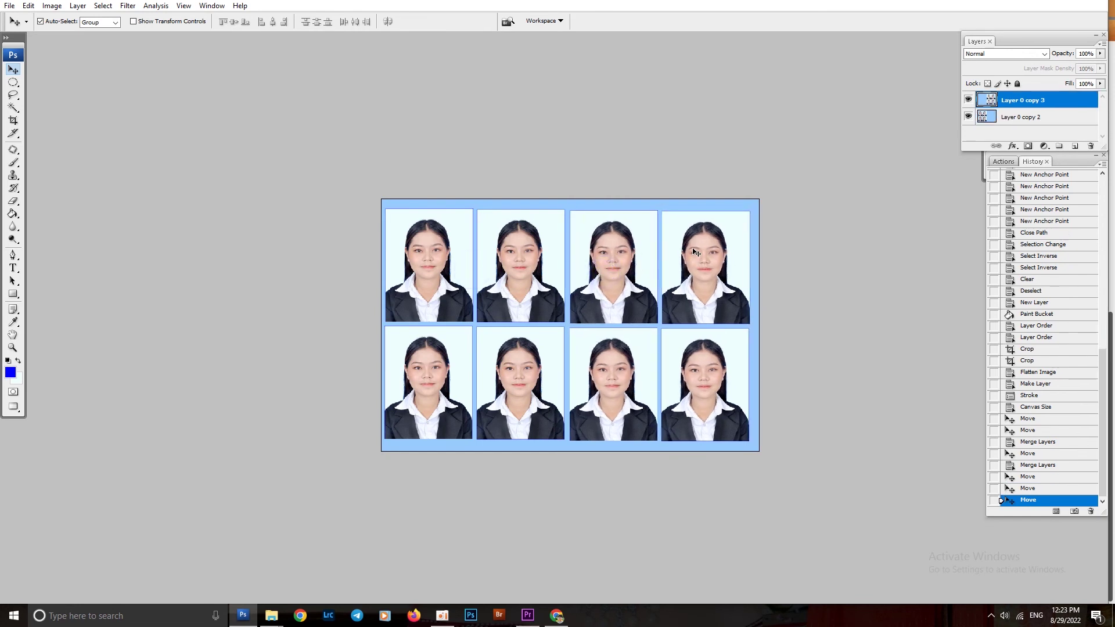
# Save the sheet as a maximum-quality JPEG in Desktop > 4x6=8
pyautogui.hotkey('ctrl', 'shift', 's')
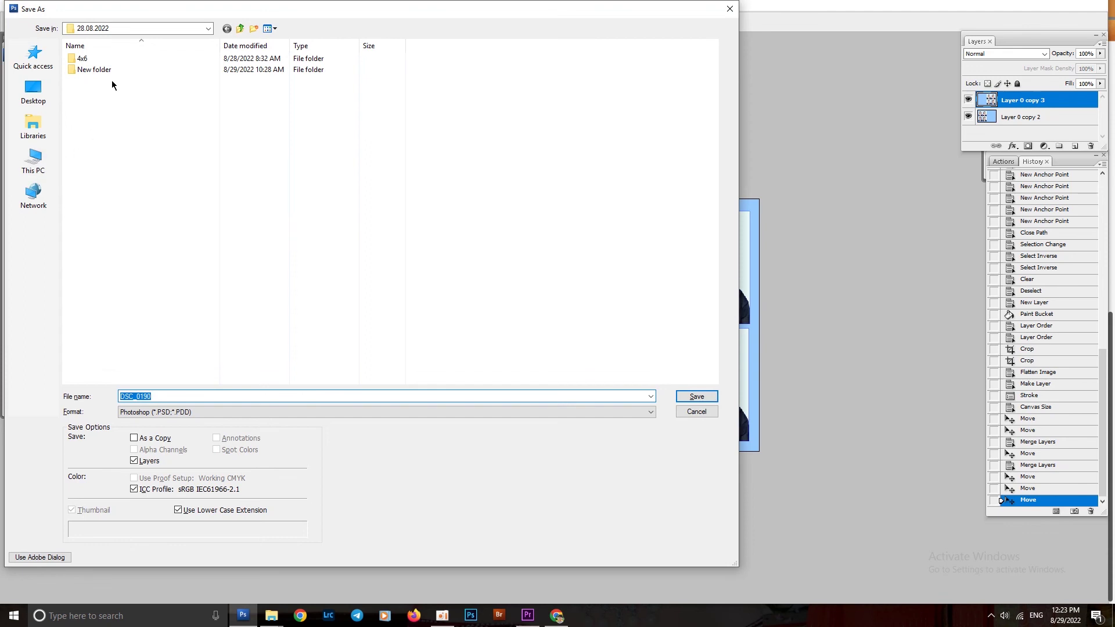
pyautogui.click(35, 98)
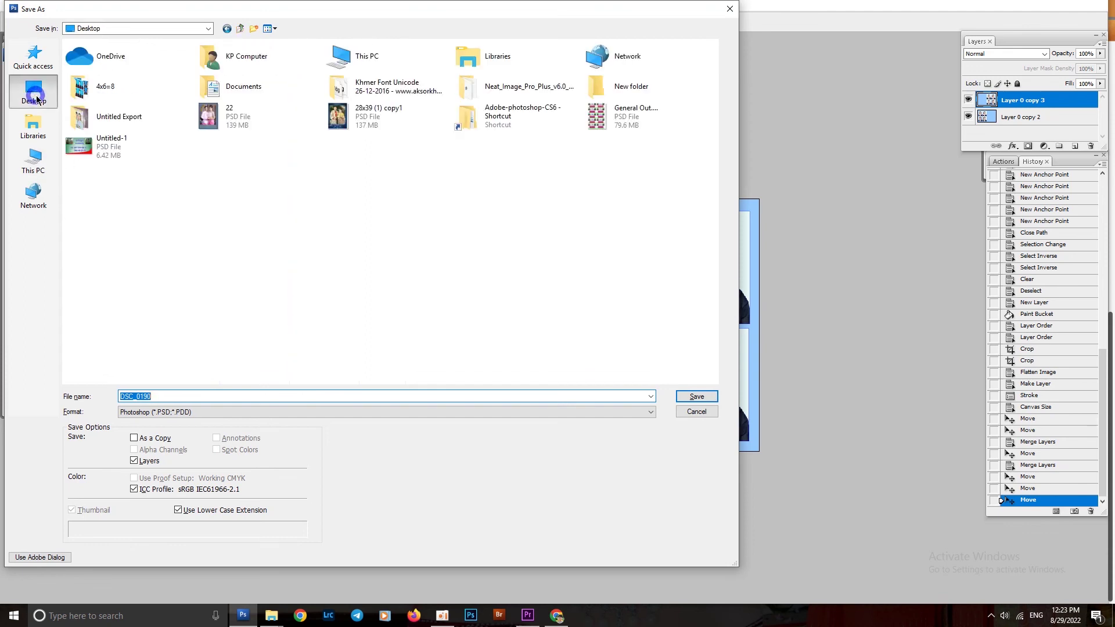
pyautogui.doubleClick(132, 87)
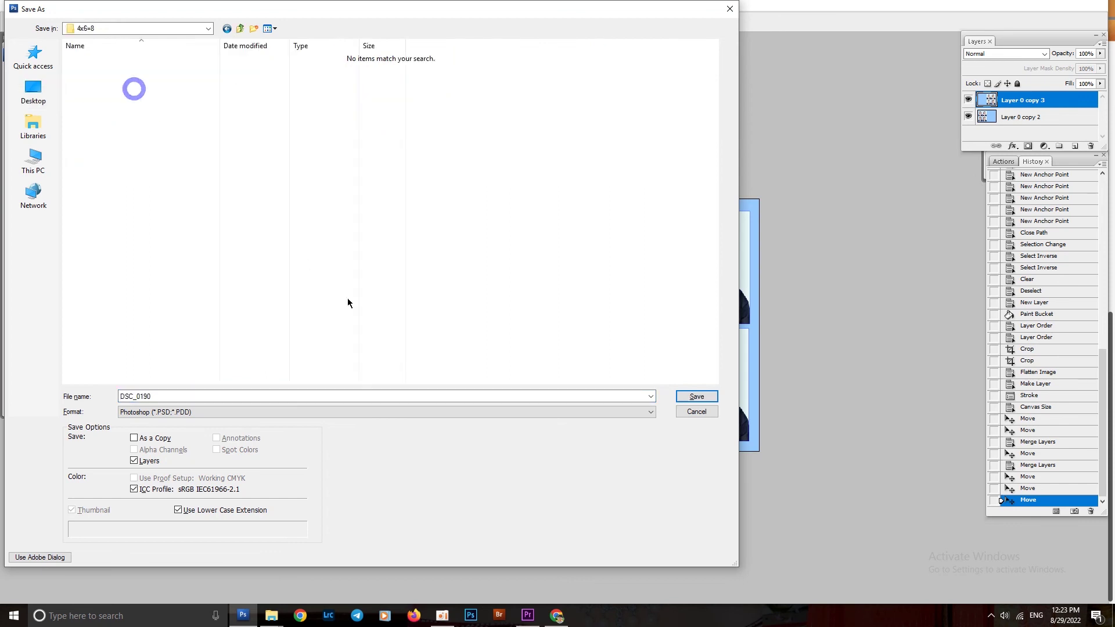
pyautogui.click(509, 415)
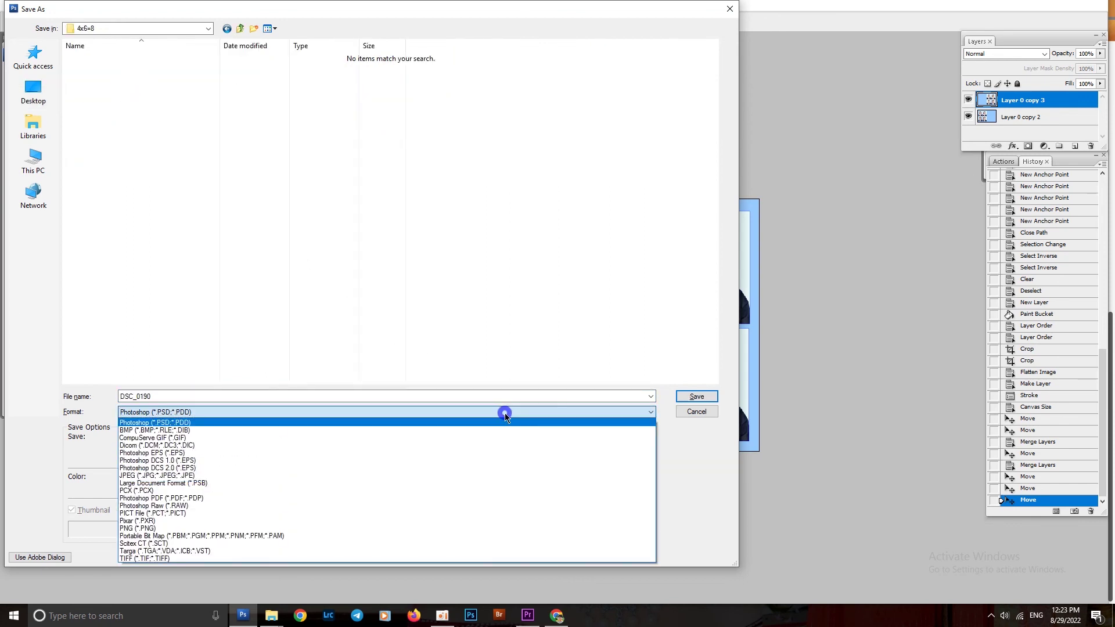
pyautogui.click(318, 476)
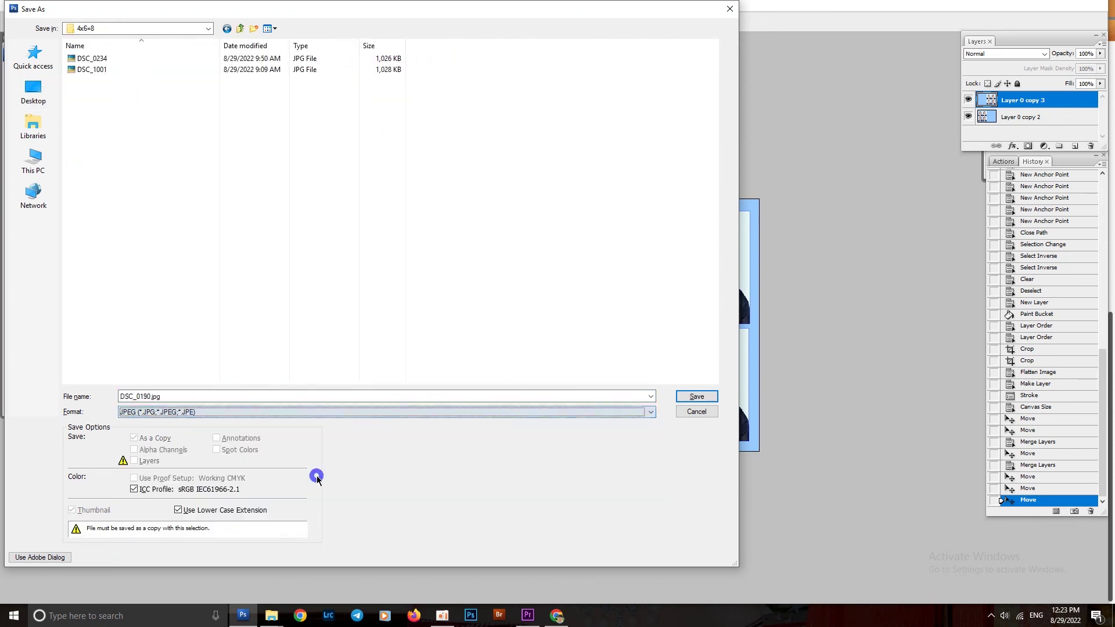
pyautogui.click(697, 397)
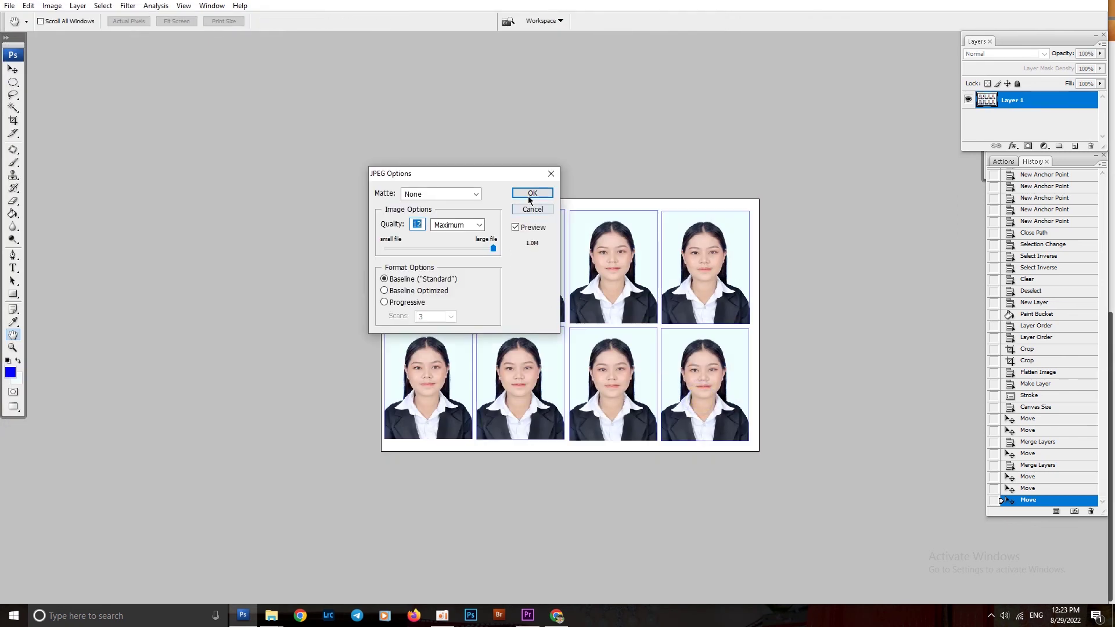
pyautogui.click(530, 198)
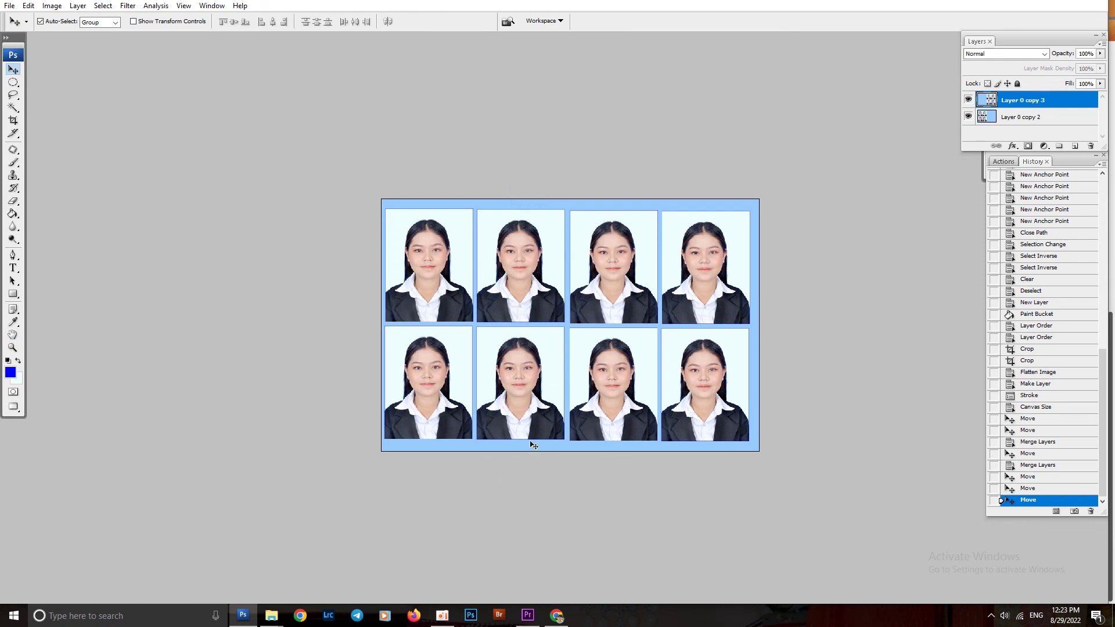
# Close the document without saving the layered version
pyautogui.click(28, 6)
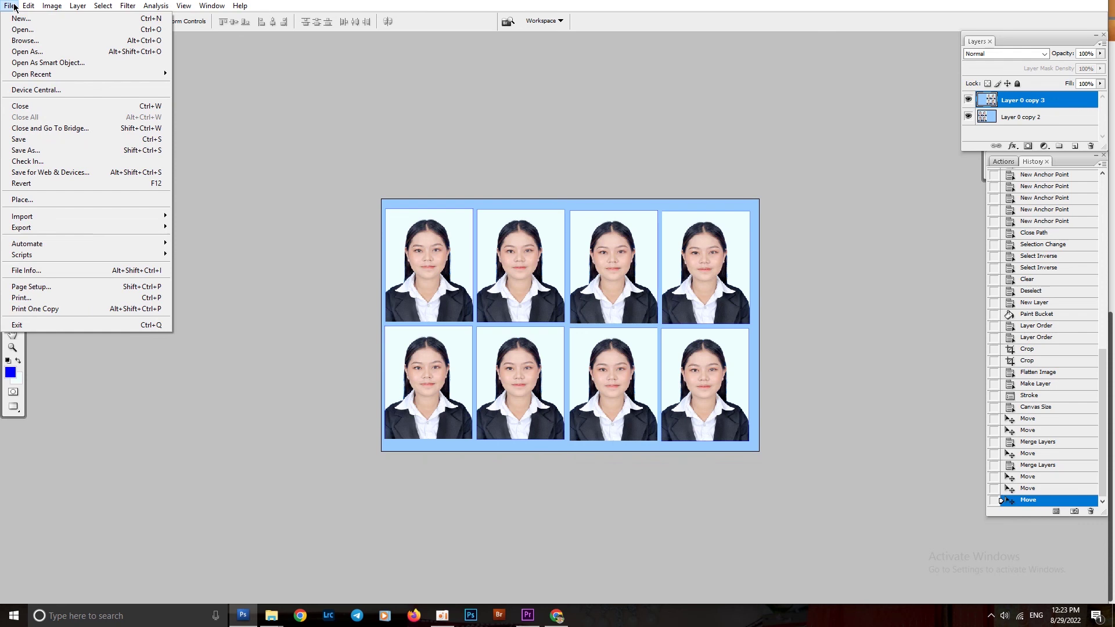
pyautogui.click(35, 106)
pyautogui.click(556, 227)
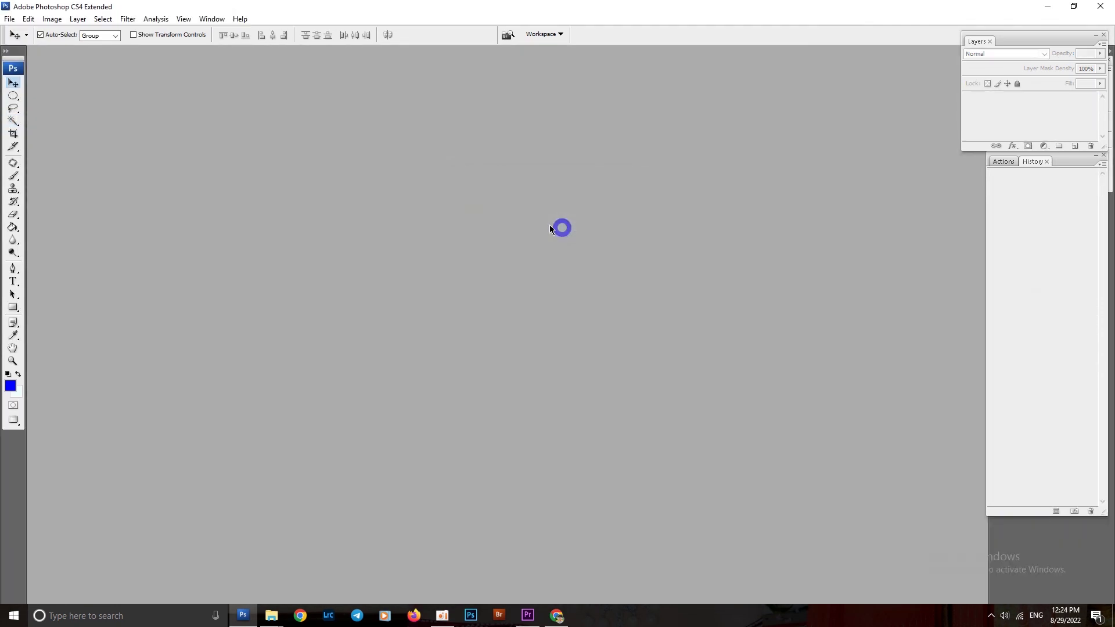